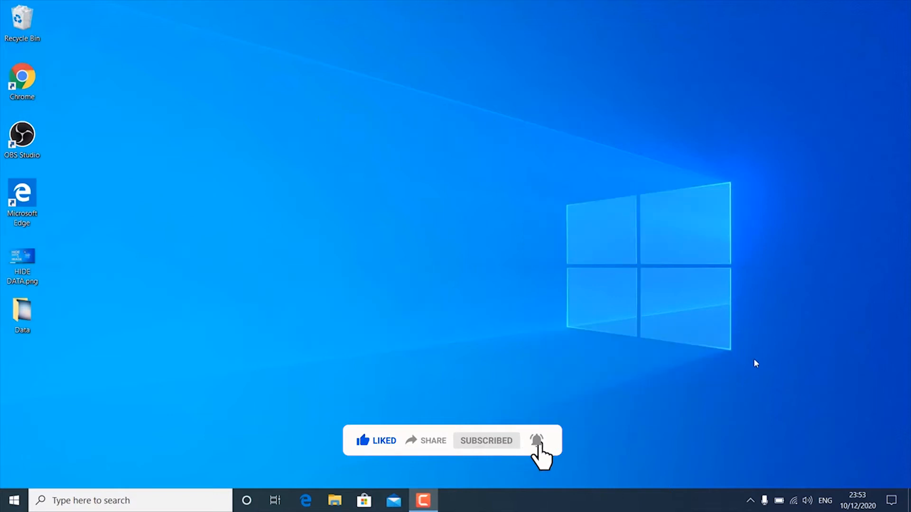
Set the network profile of the currently connected Wi-Fi network to Private and close its settings
click(794, 503)
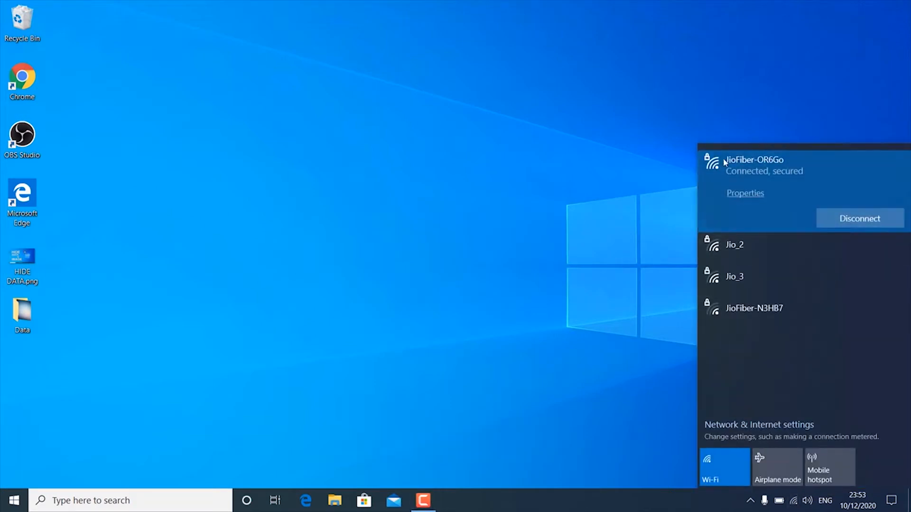
click(748, 196)
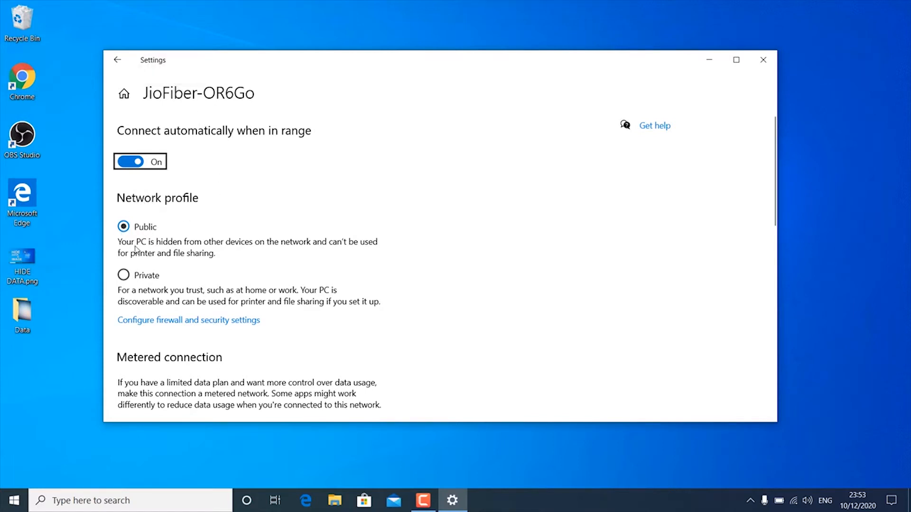
click(124, 277)
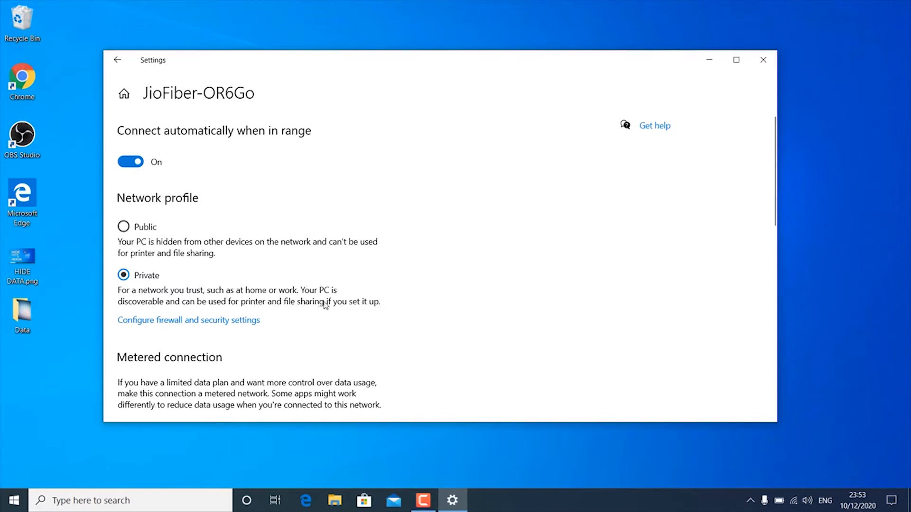
click(763, 60)
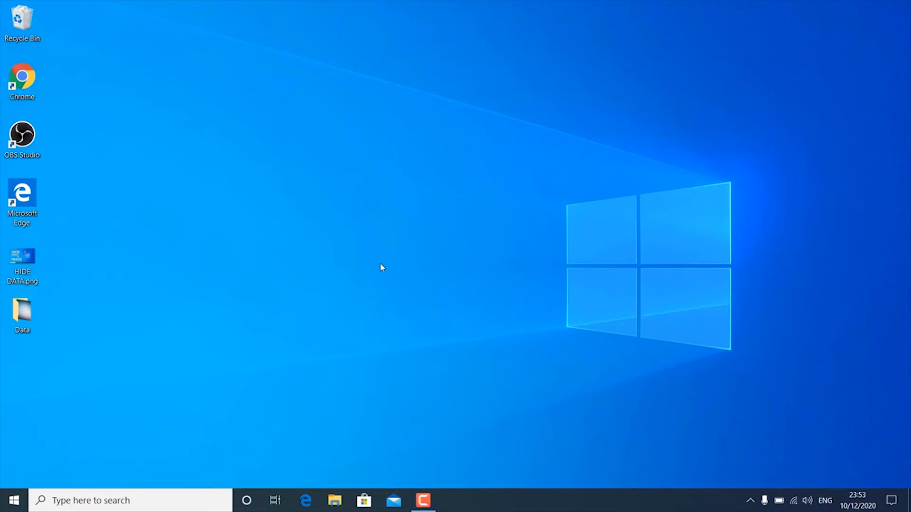
Open Device Manager by running devmgmt.msc
key(super+r)
text(devm)
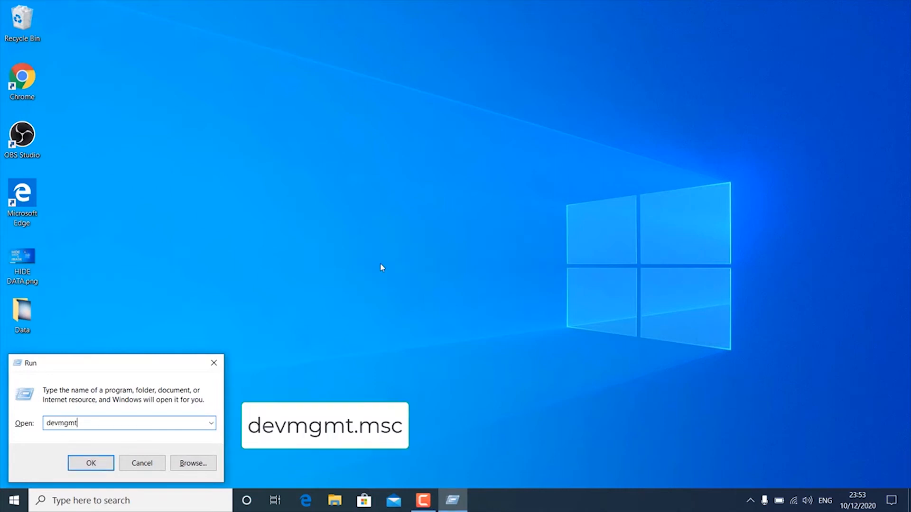
text(gmt.msc)
click(100, 465)
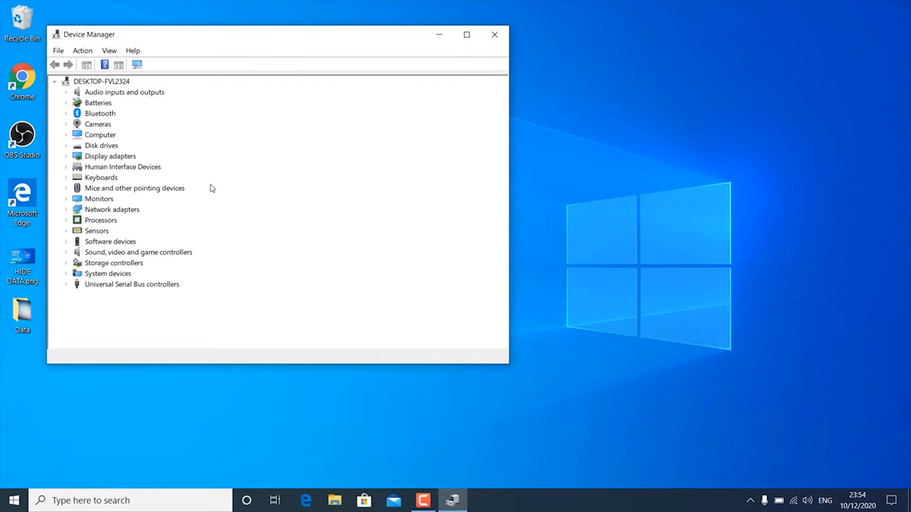
Disable "Allow the computer to turn off this device to save power" for the Broadcom 802.11ac Network Adapter and close Device Manager
click(66, 210)
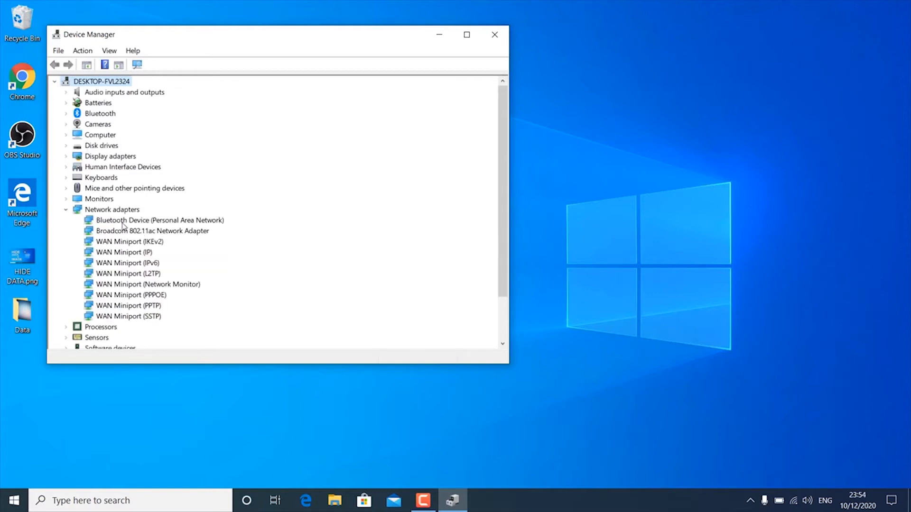
click(128, 231)
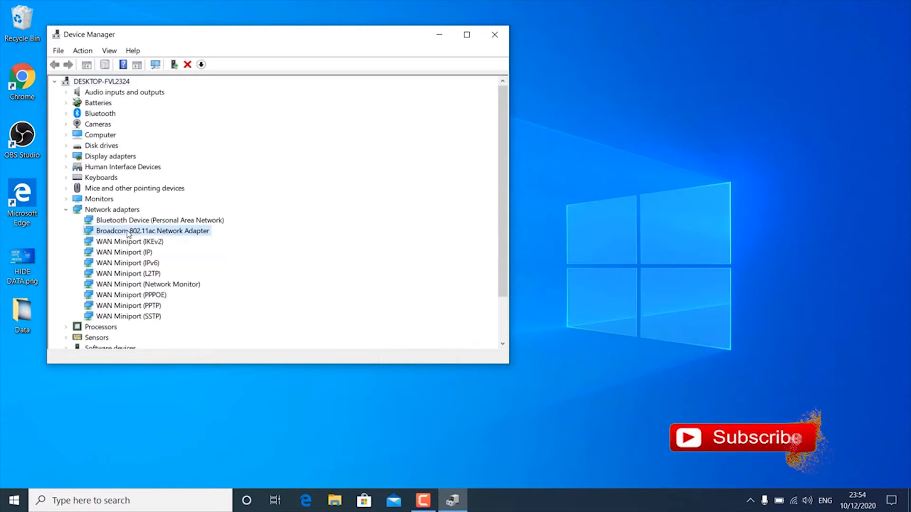
right_click(189, 232)
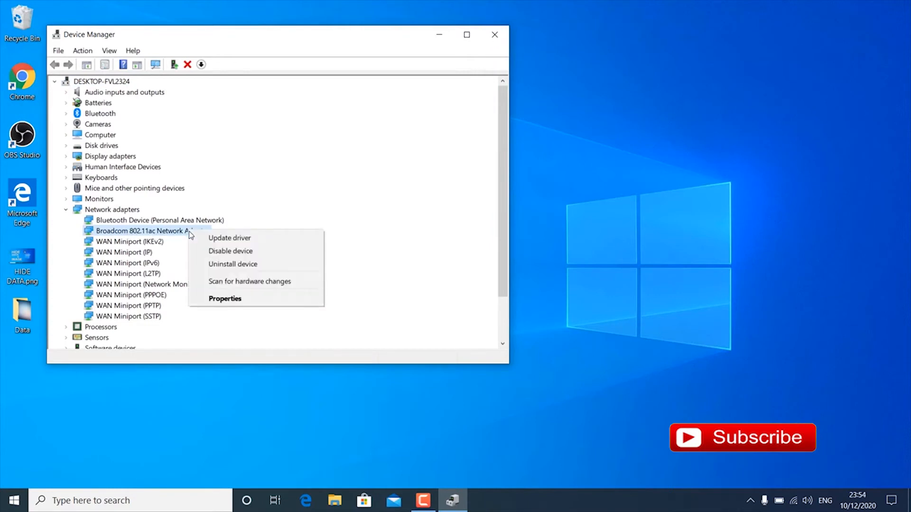
click(230, 300)
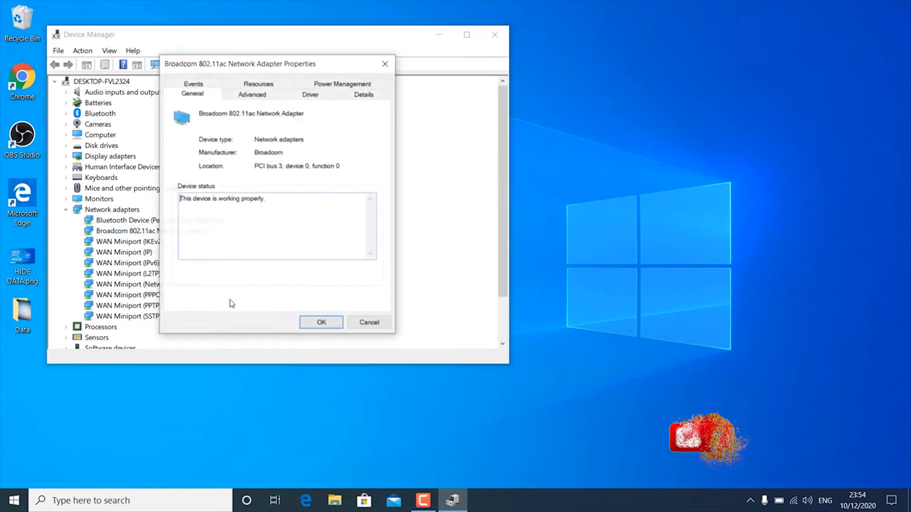
click(346, 84)
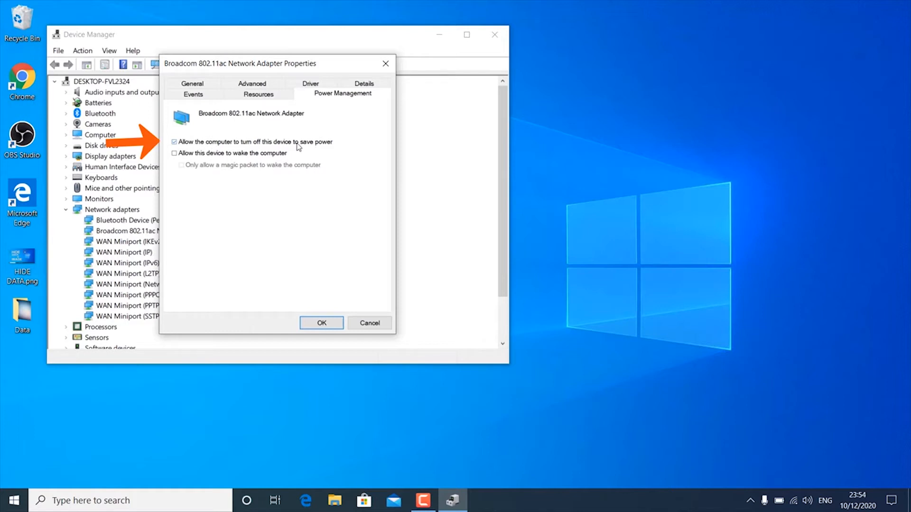
click(174, 142)
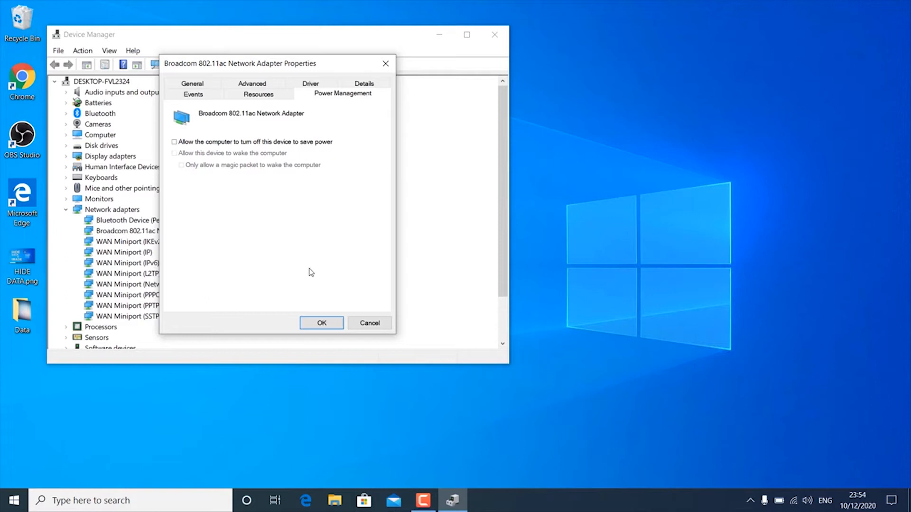
click(321, 323)
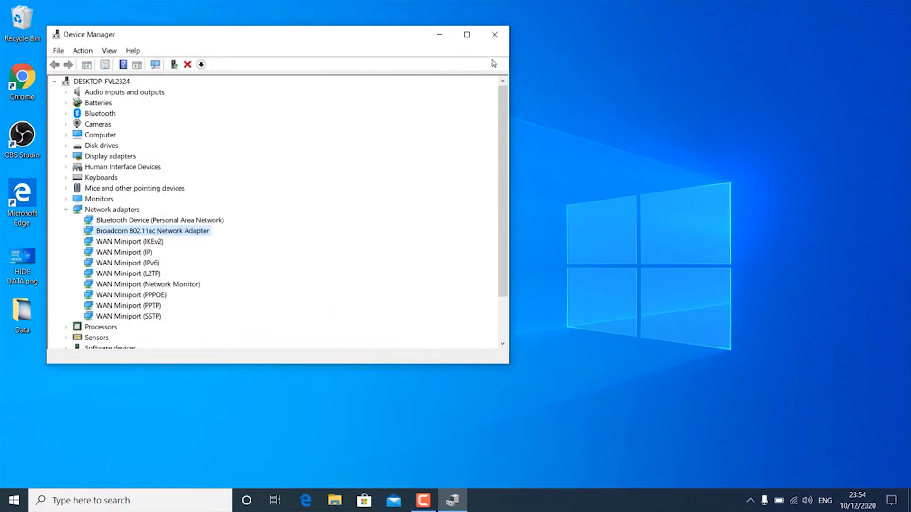
click(495, 34)
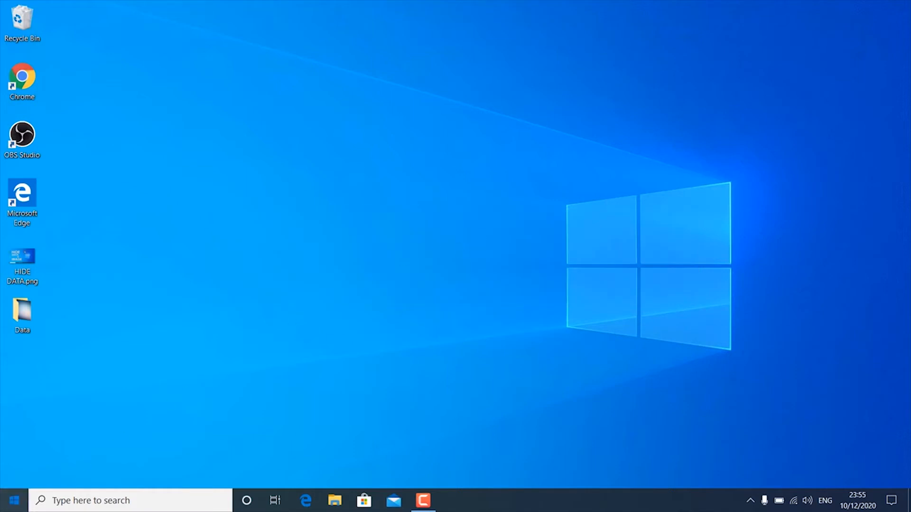
Open the advanced power settings of the Ultimate Performance plan from the system's Power & sleep settings
click(14, 501)
click(5, 443)
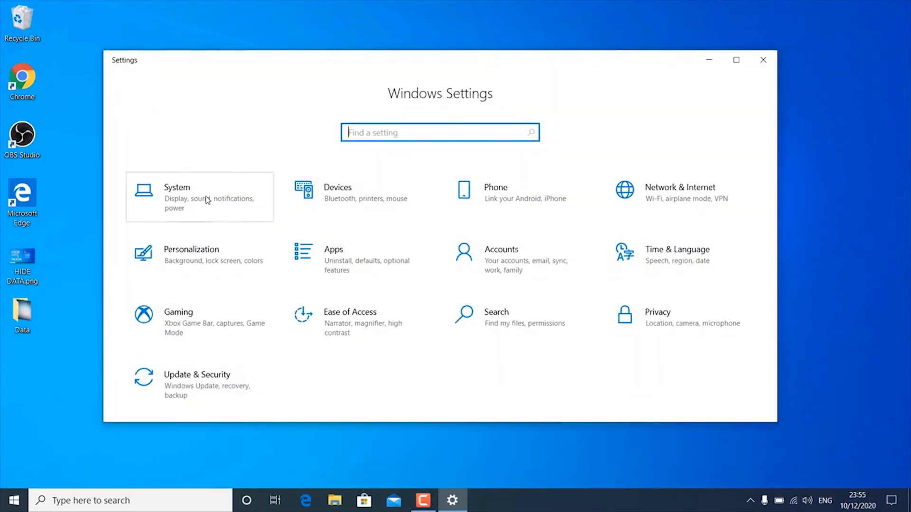
click(186, 198)
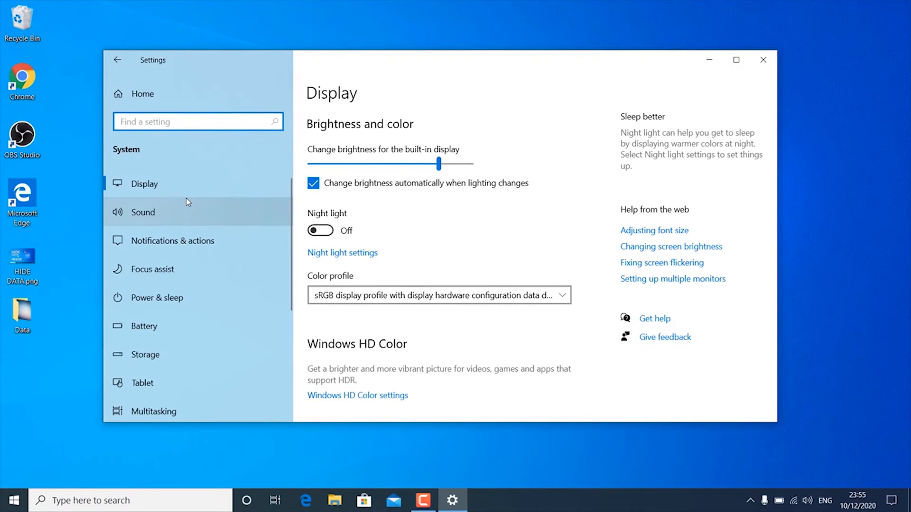
click(161, 302)
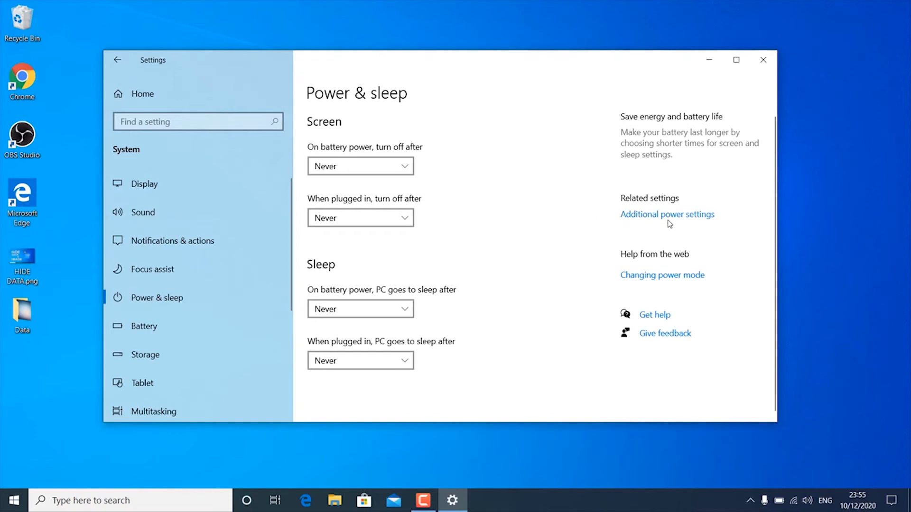
click(695, 216)
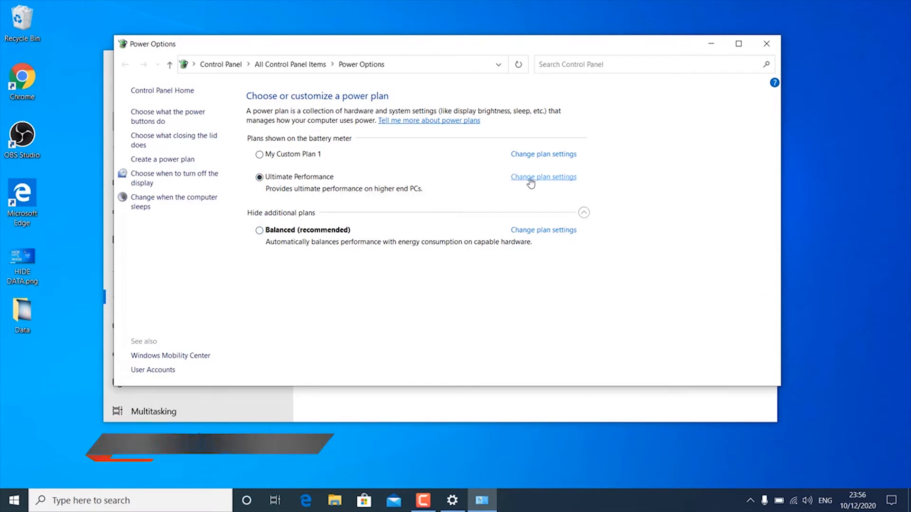
click(559, 179)
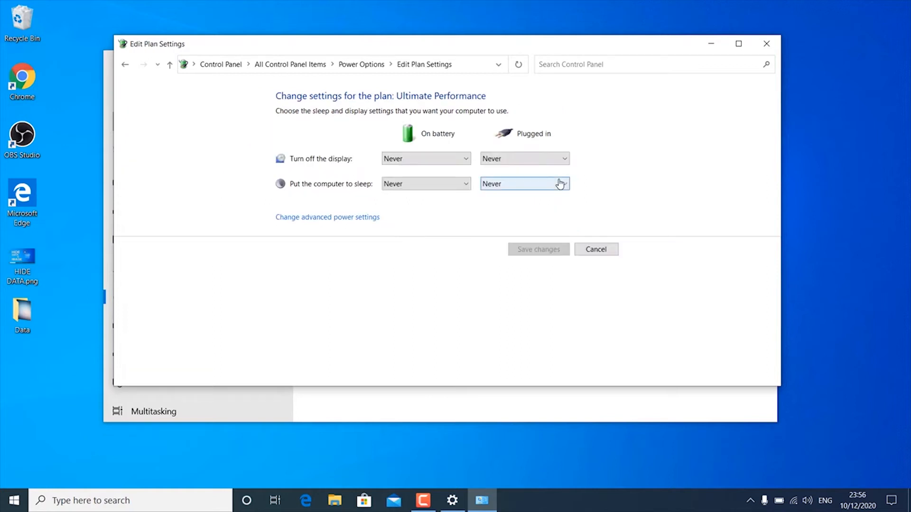
click(350, 223)
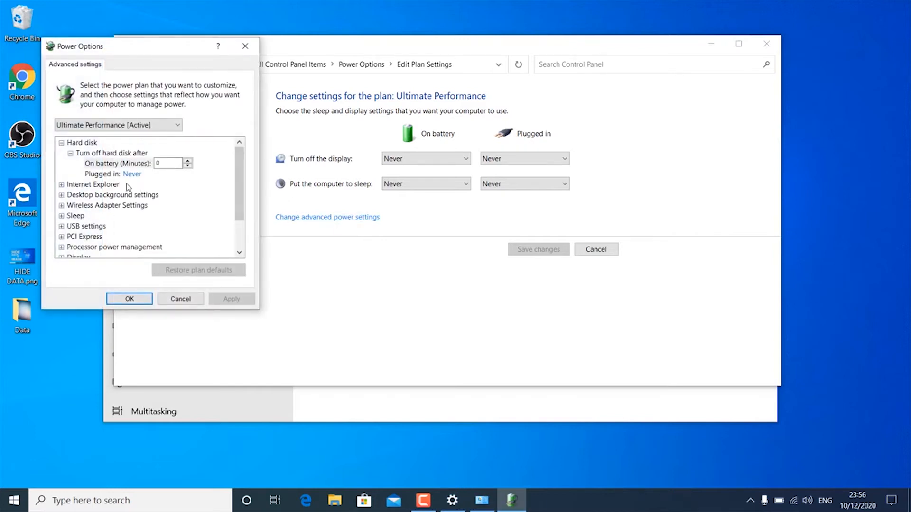
Set the wireless adapter's on-battery Power Saving Mode to Maximum Performance, apply it, and close the power and settings windows
click(62, 206)
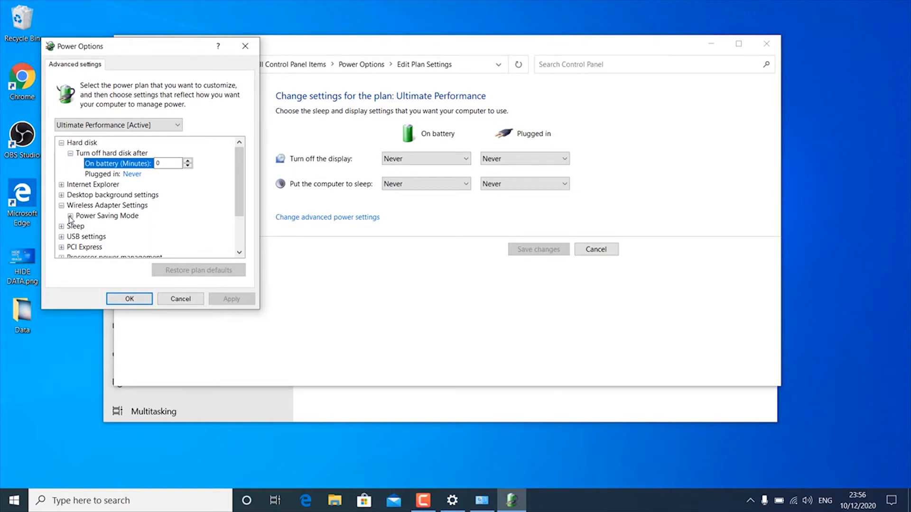
click(70, 216)
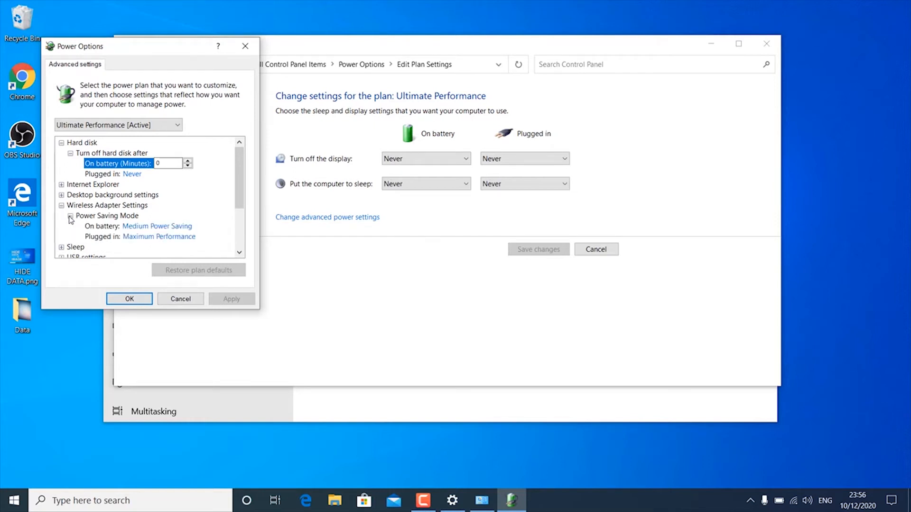
click(169, 227)
click(169, 227)
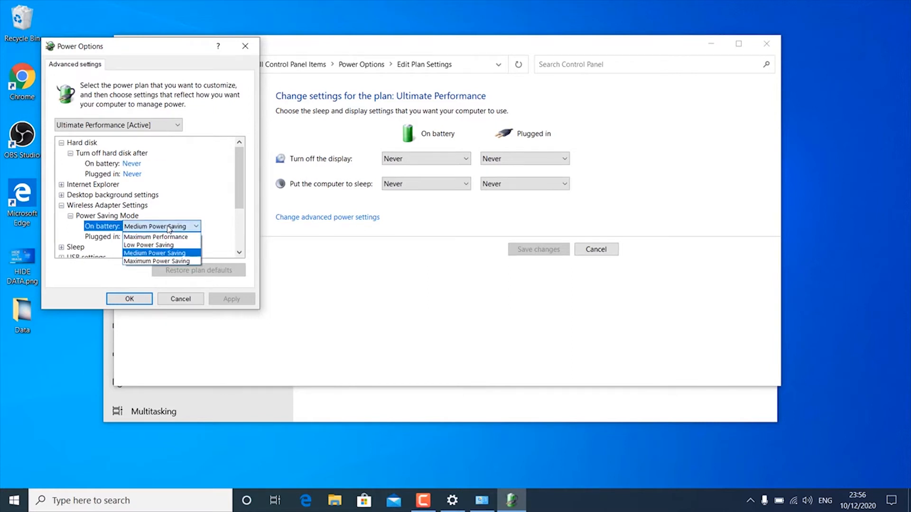
click(167, 237)
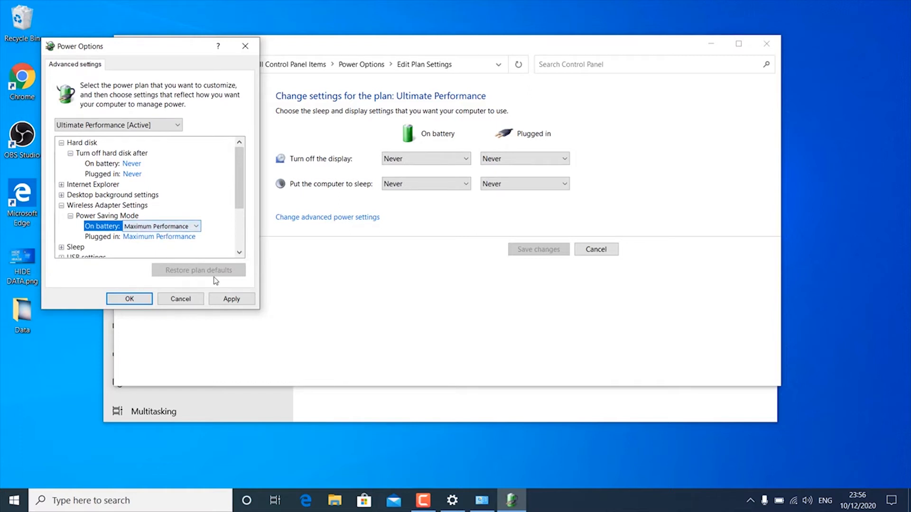
click(233, 300)
click(130, 298)
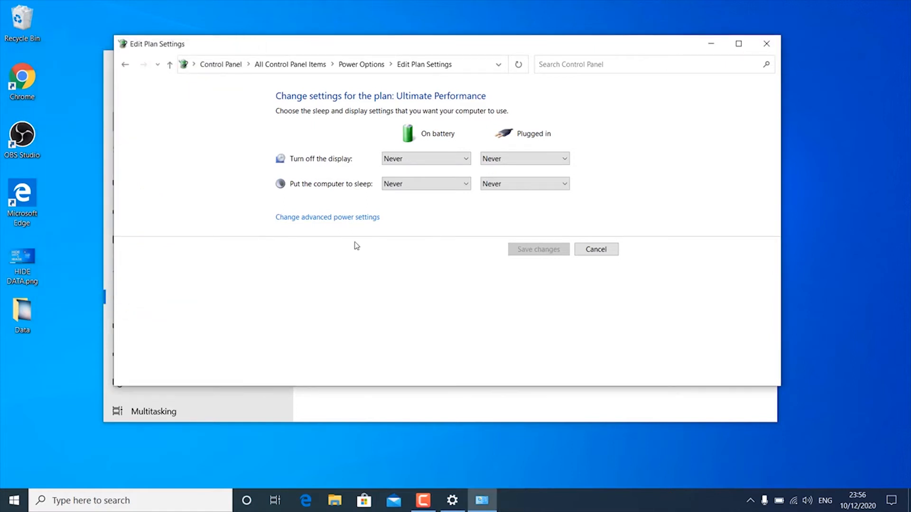
click(766, 44)
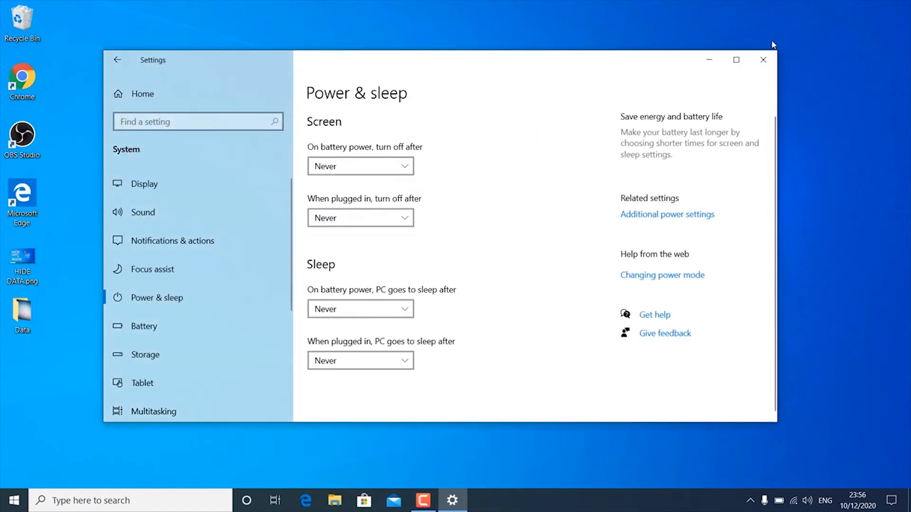
click(762, 60)
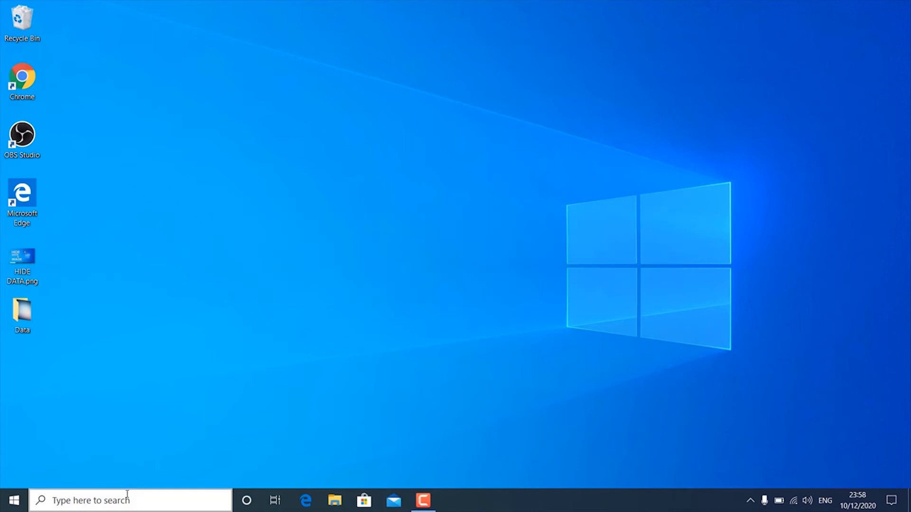
Search for cmd, open Command Prompt as administrator, and move its window toward the middle of the desktop
click(126, 500)
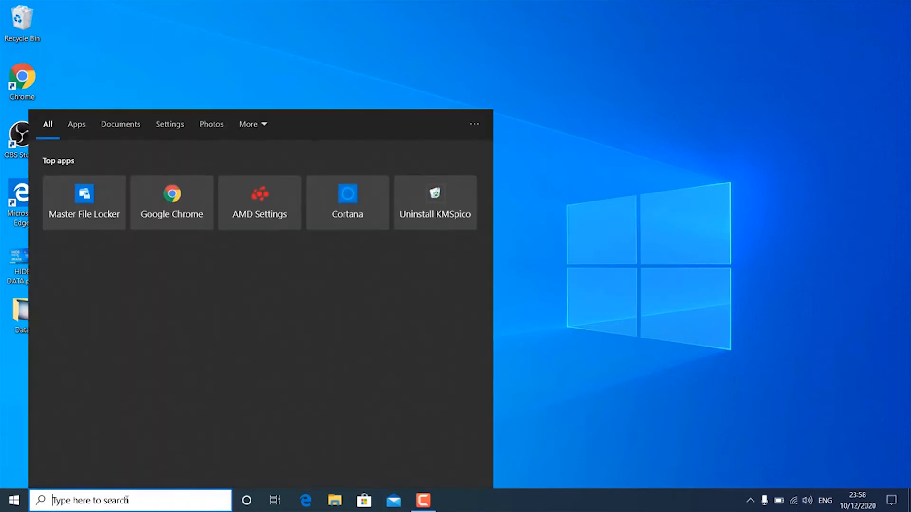
text(cmd)
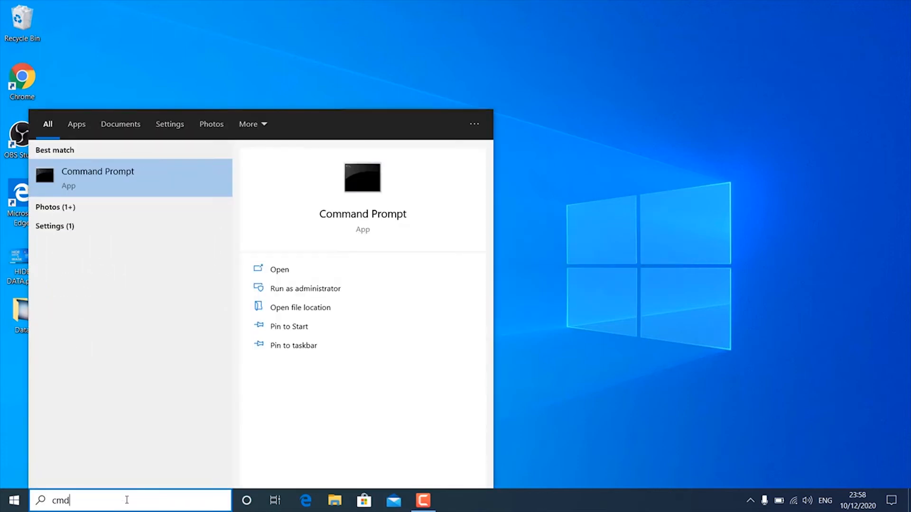
right_click(123, 177)
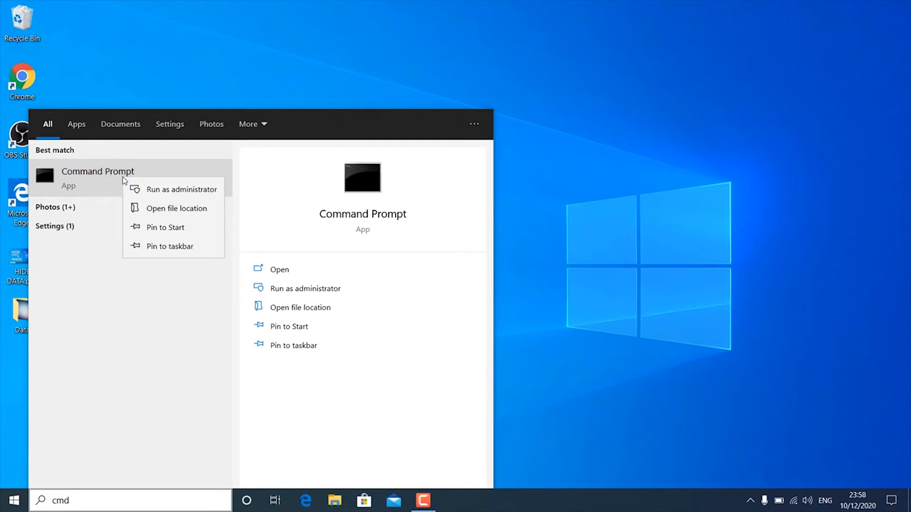
click(154, 191)
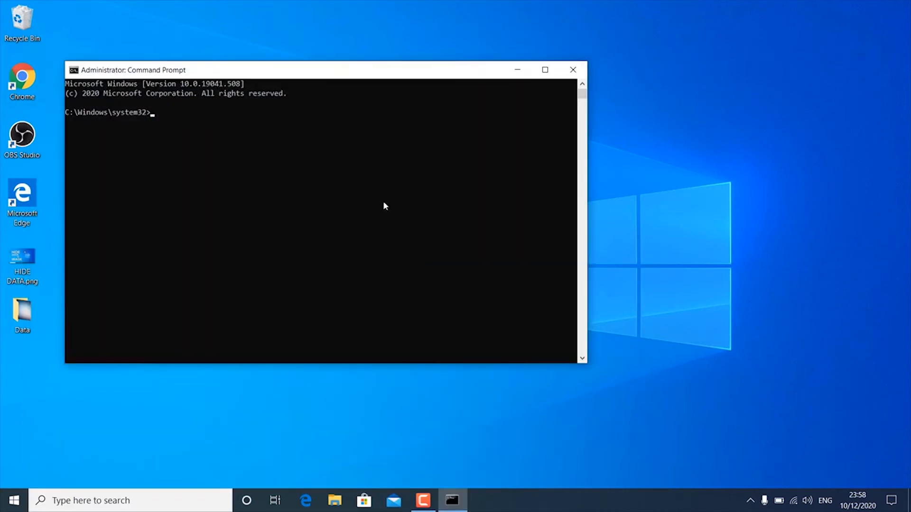
drag(310, 64, 478, 91)
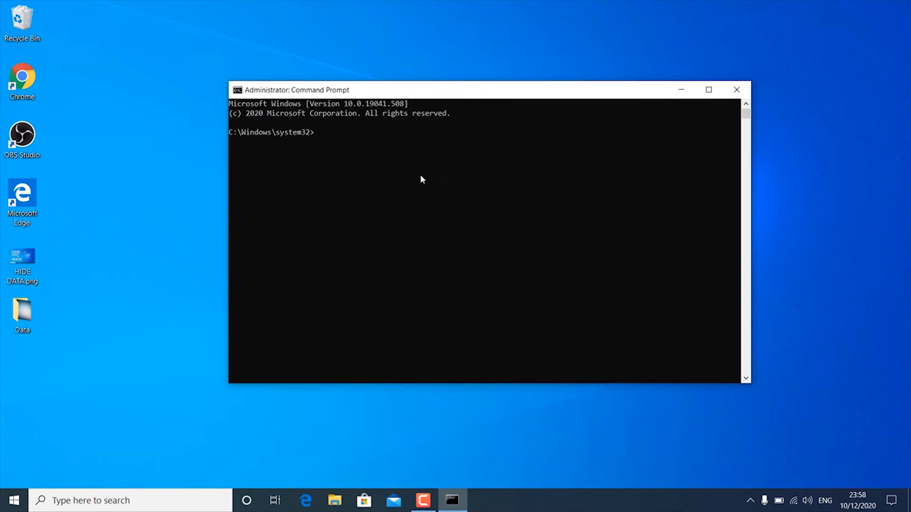
Reset the Winsock catalog by running netsh winsock reset
text(netsh winsock)
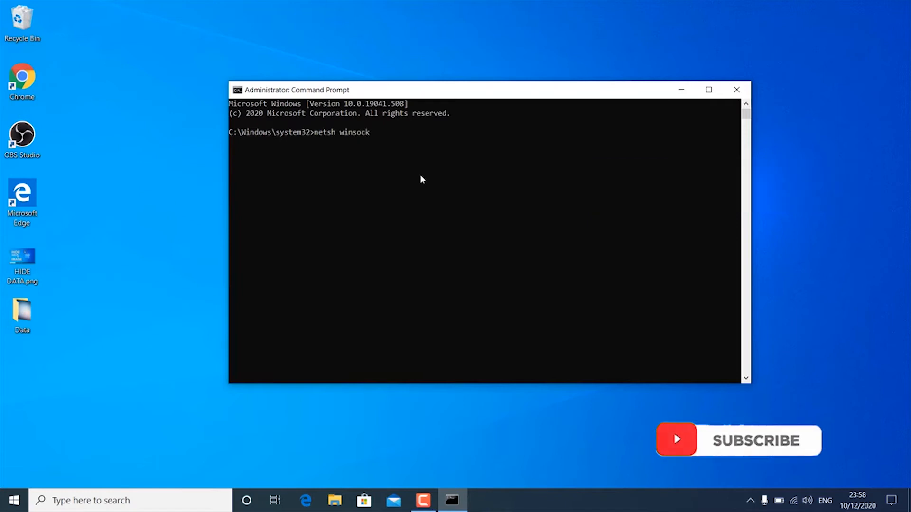
text( res)
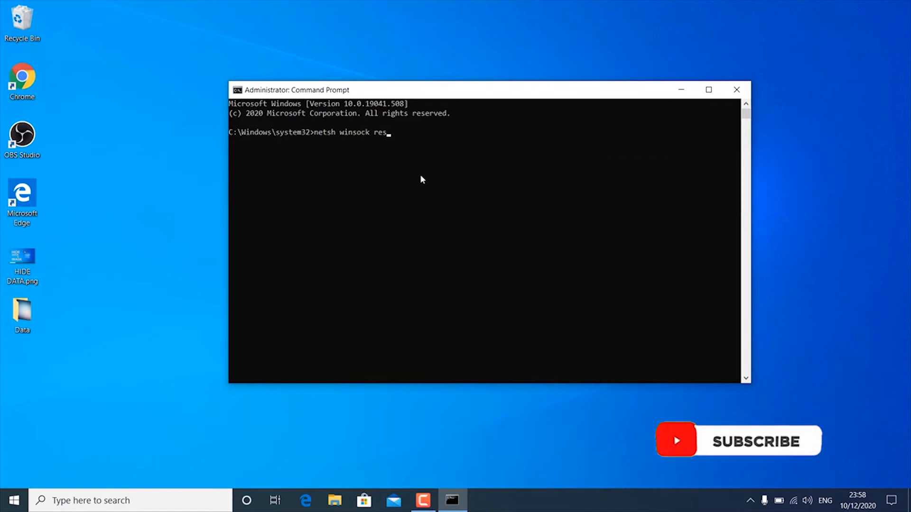
text(et)
key(Return)
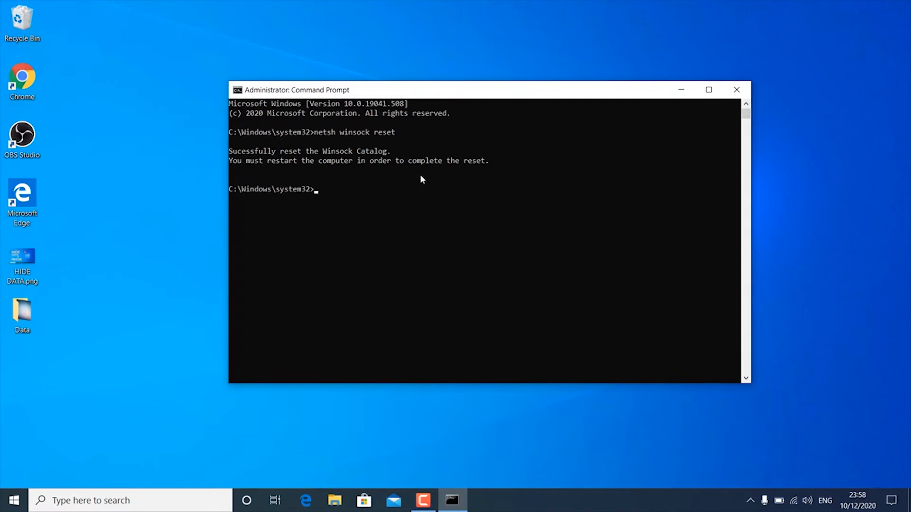
Reset the TCP/IP stack by running netsh int ip reset resetlog.txt, and exit Command Prompt
text(netsh)
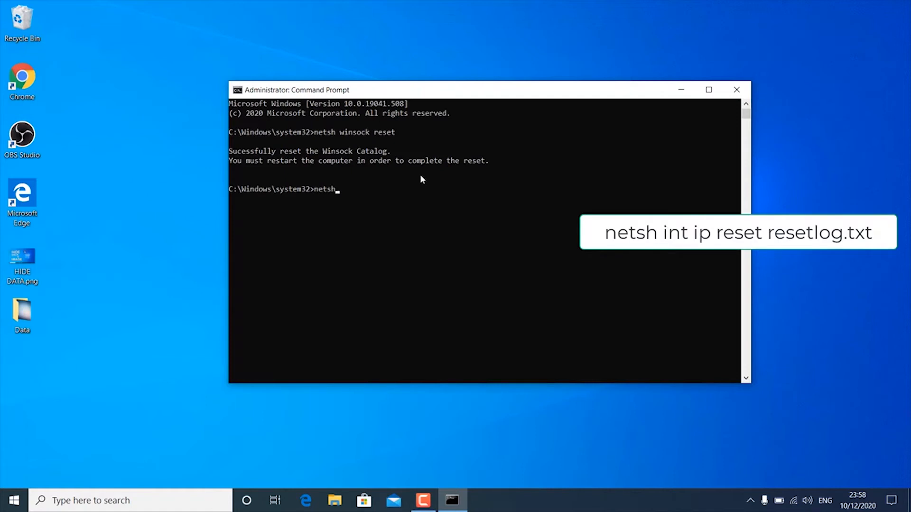
text( int ip reset resetlog.txt)
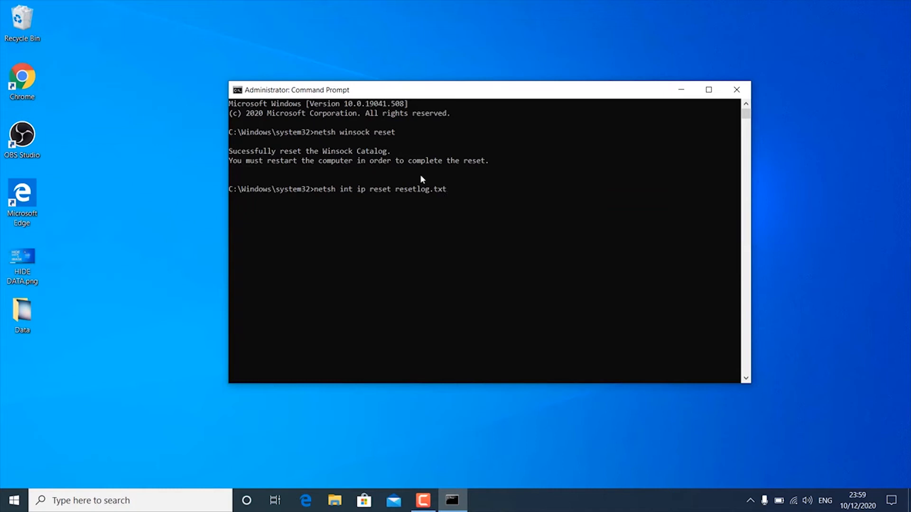
key(Return)
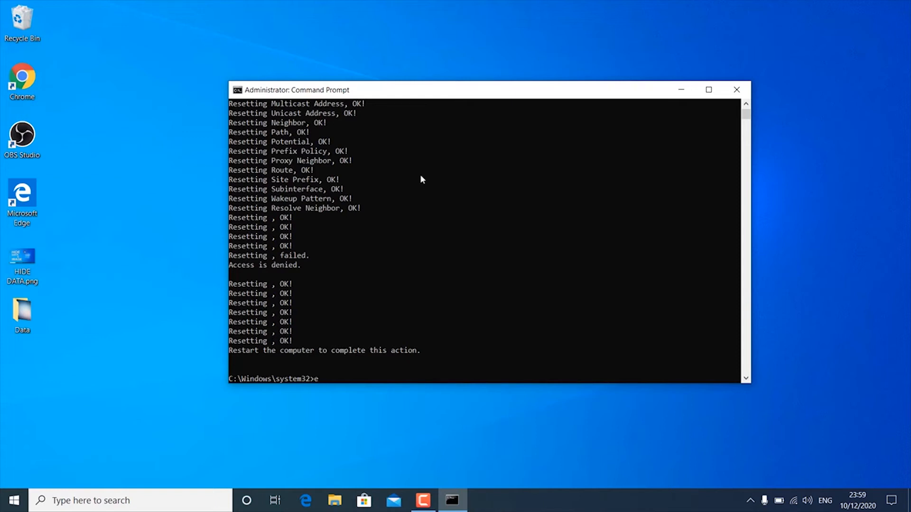
text(xit)
key(Return)
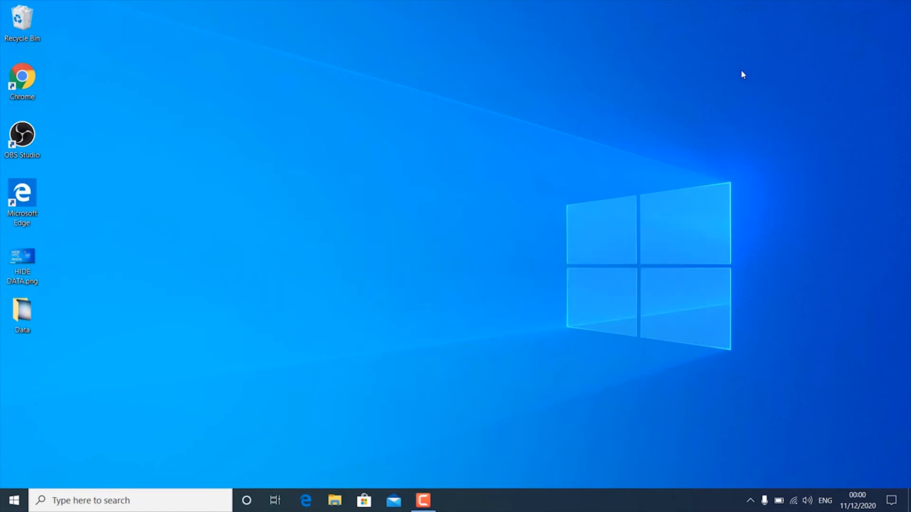
Open the network adapter options from the Network & Internet status page in Windows Settings
click(15, 500)
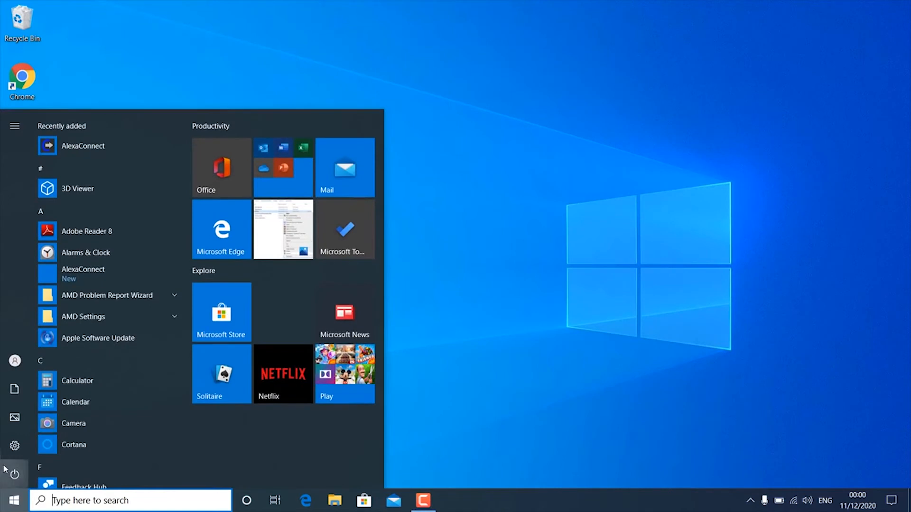
click(13, 448)
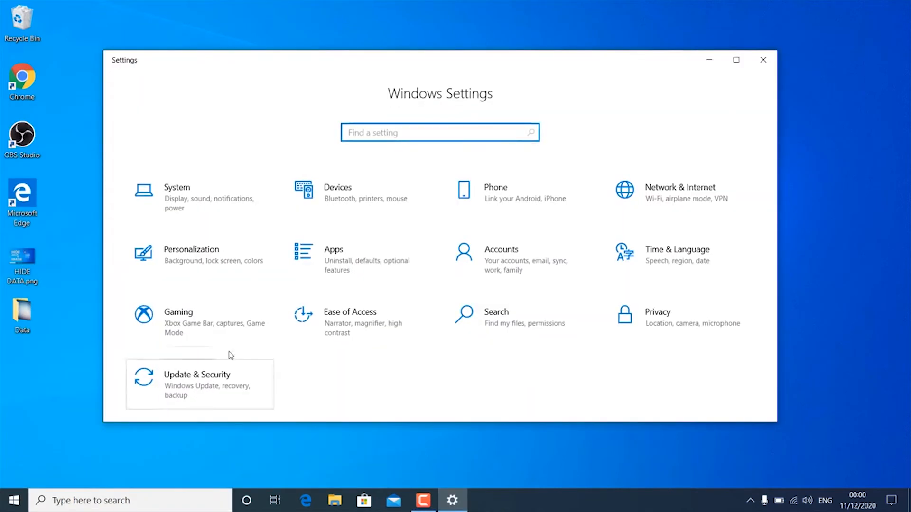
click(667, 196)
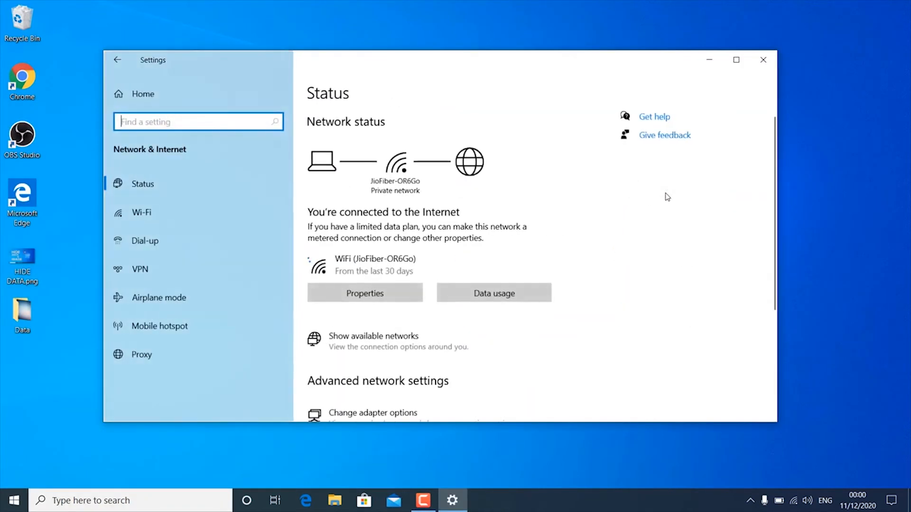
scroll(546, 276, down, 4)
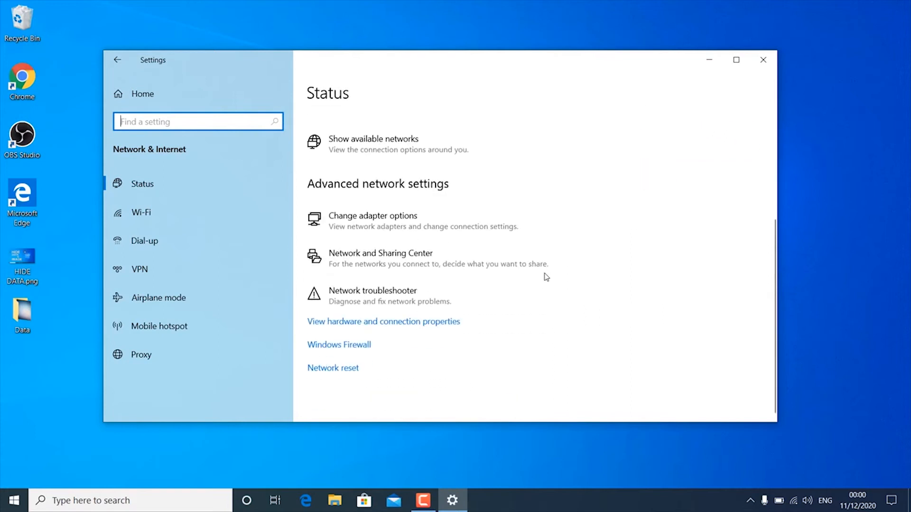
click(427, 224)
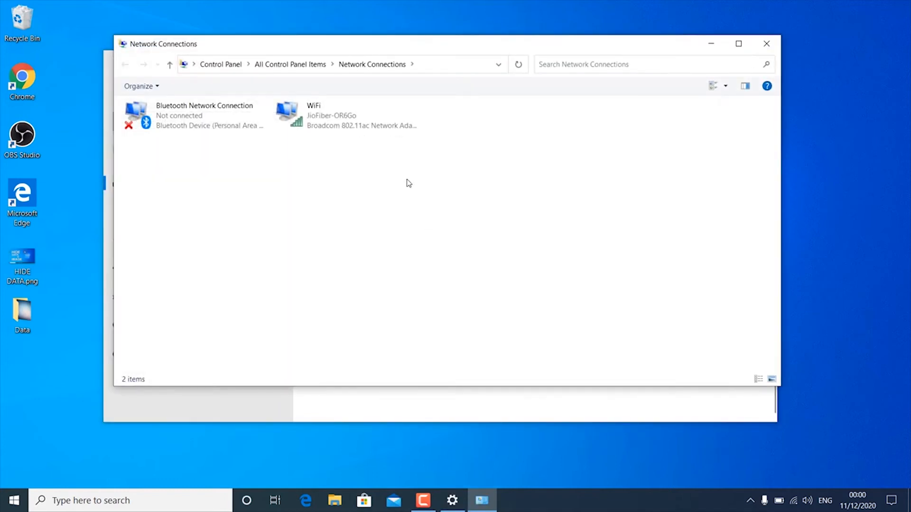
Open the Internet Protocol Version 4 (TCP/IPv4) properties of the WiFi connection
right_click(346, 116)
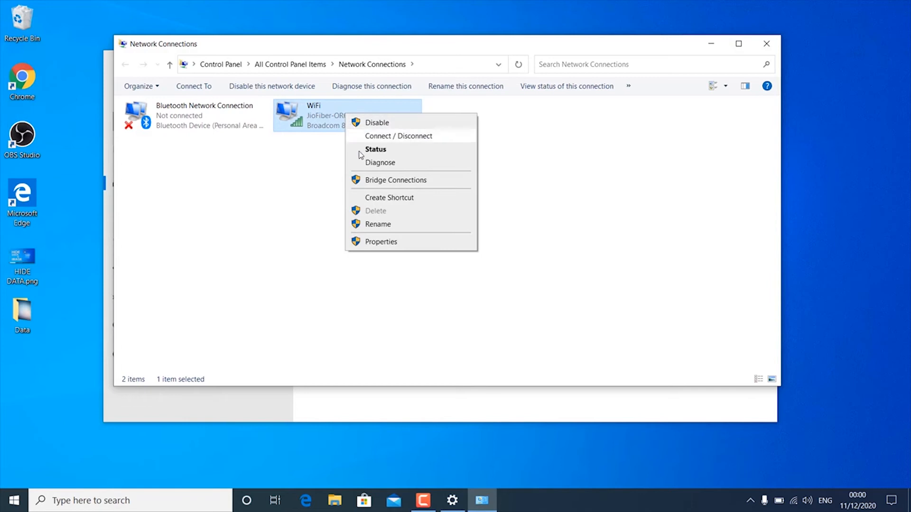
click(388, 243)
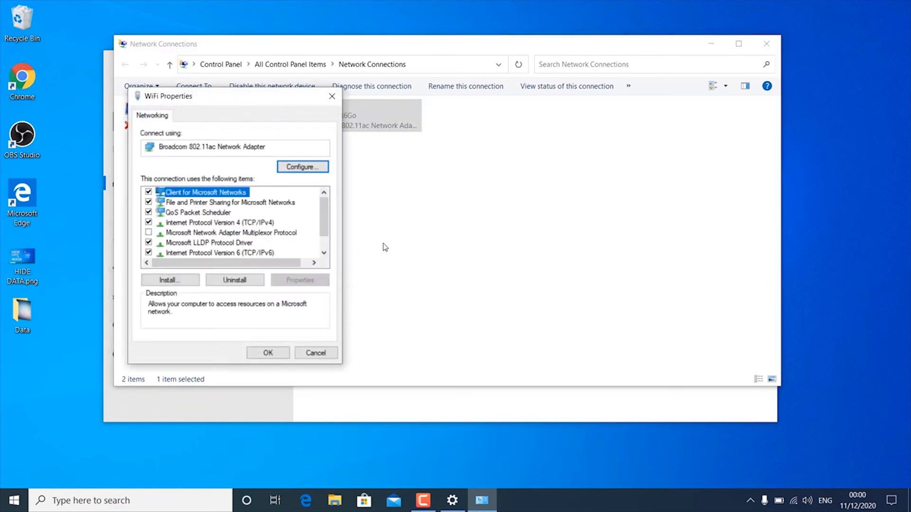
scroll(325, 233, down, 1)
drag(326, 233, 325, 237)
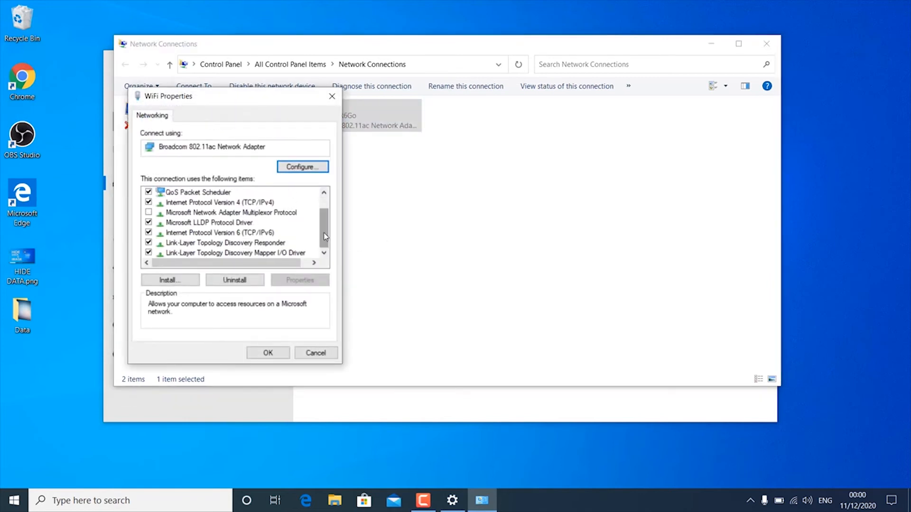
click(206, 204)
double_click(212, 204)
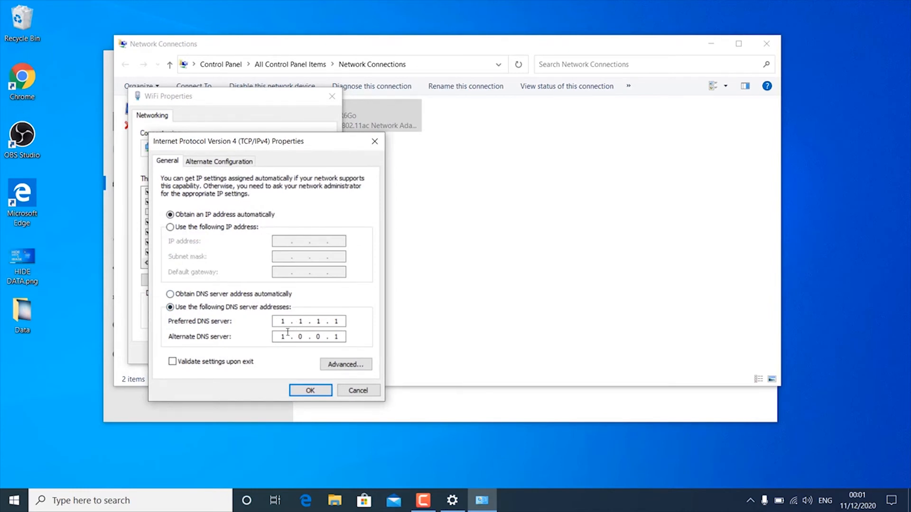
Set the preferred DNS server to Google's public address 8.8.8.8
drag(339, 321, 263, 322)
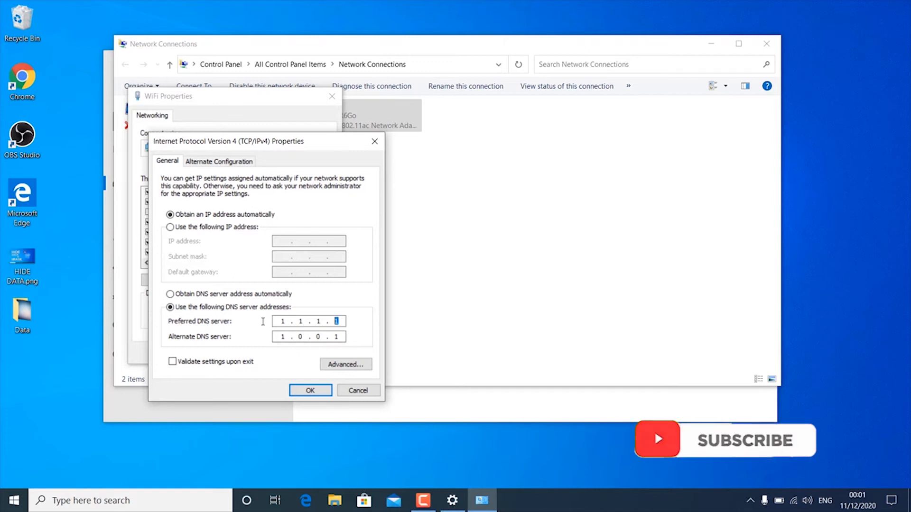
key(BackSpace)
key(BackSpace)
key(BackSpace)
text(8)
text(.)
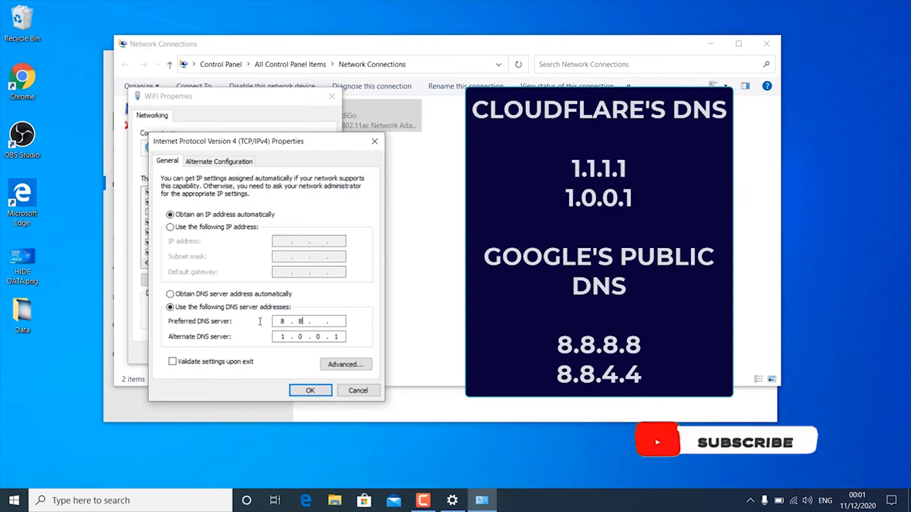
text(8.8.8)
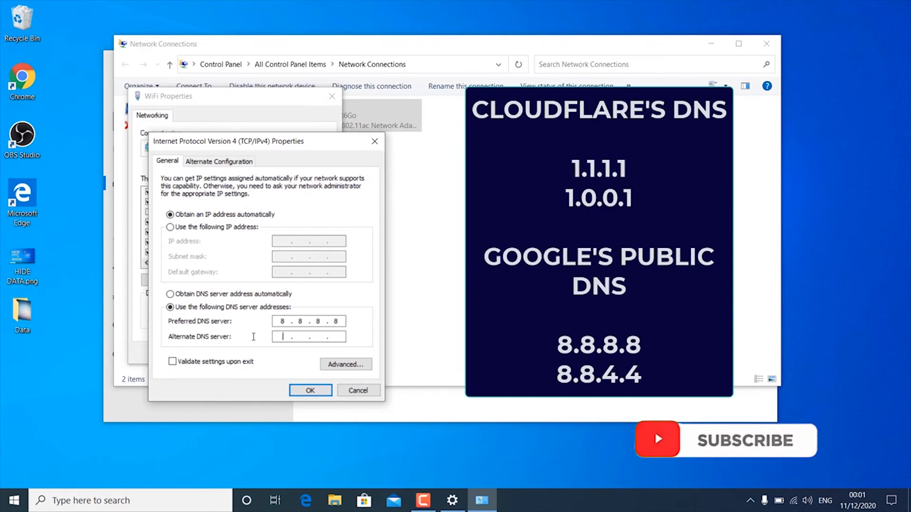
Set the alternate DNS server to 8.8.4.4, accept the connection properties, and close the network and settings windows
key(Tab)
text(8.8.4.4)
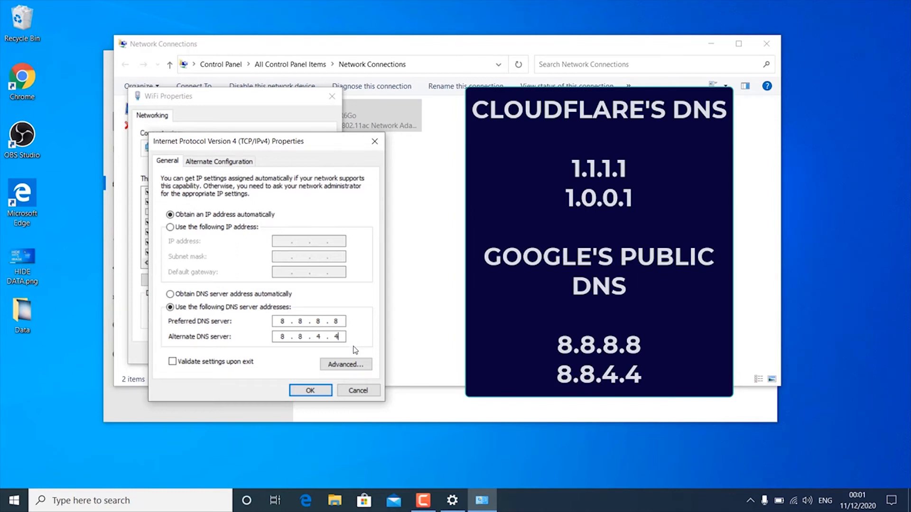
click(306, 390)
click(268, 354)
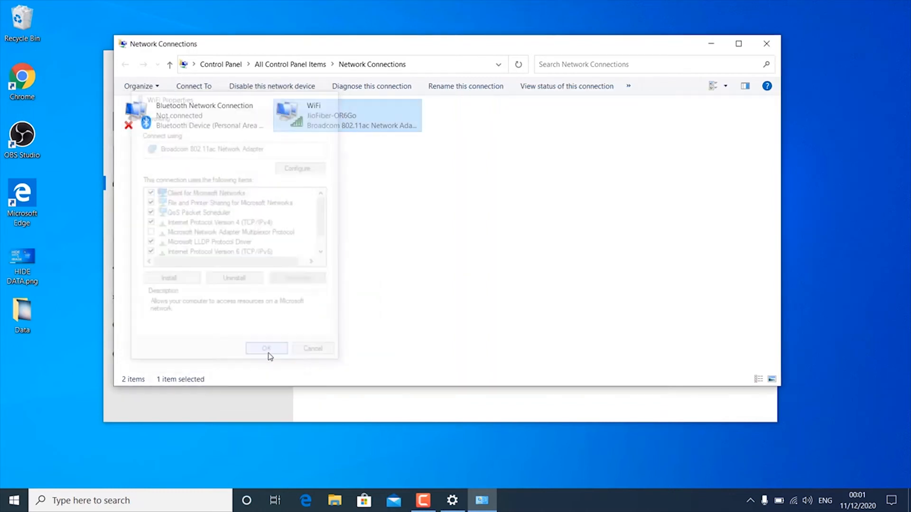
click(766, 43)
click(762, 66)
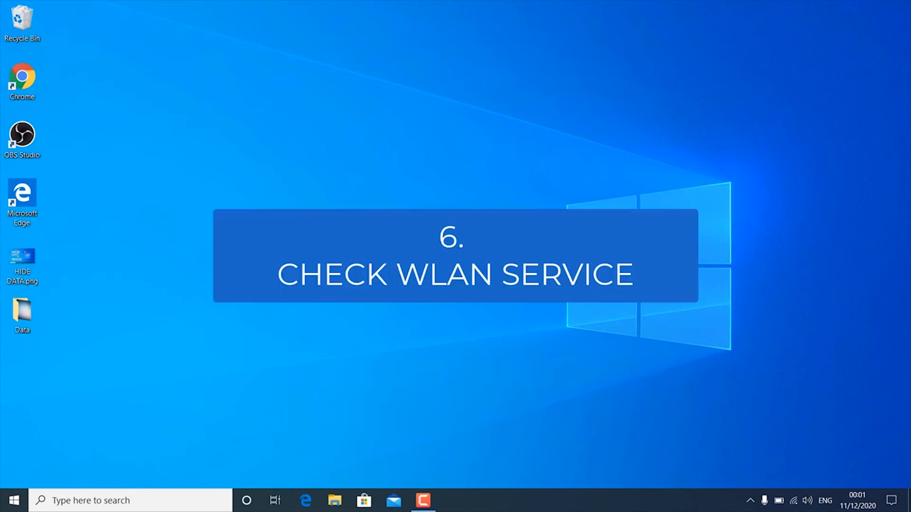
Open the Windows Services console by running services.msc
key(super+r)
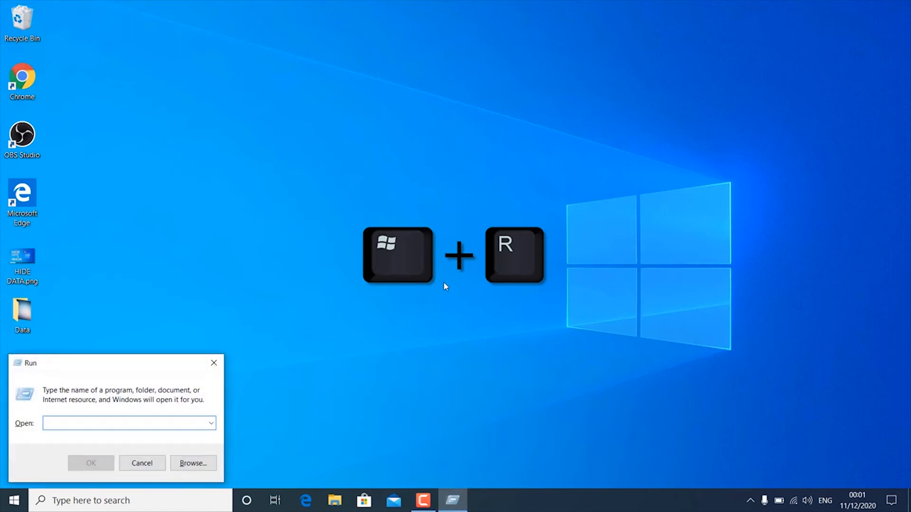
text(se)
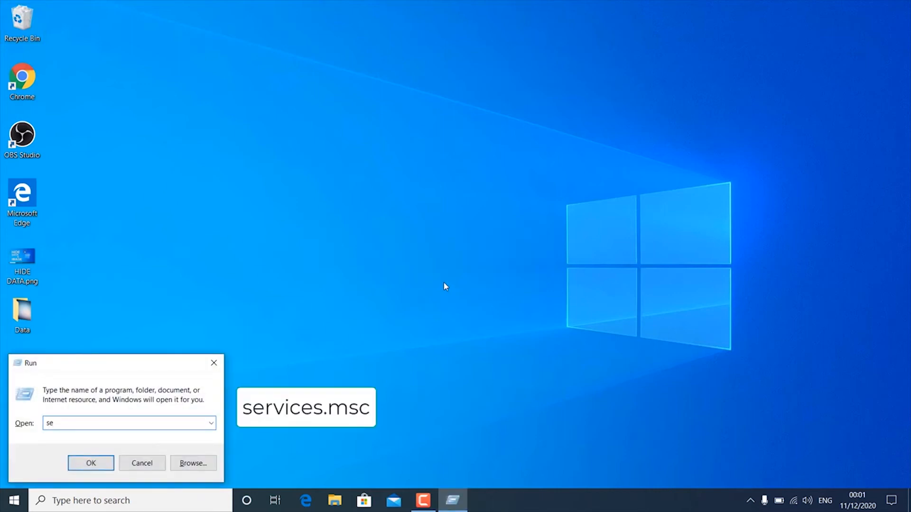
text(rvices.msc)
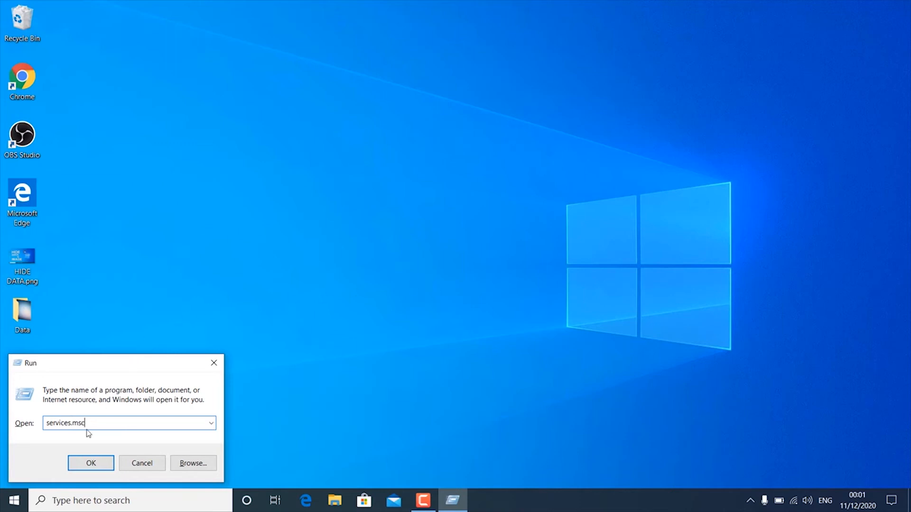
click(102, 467)
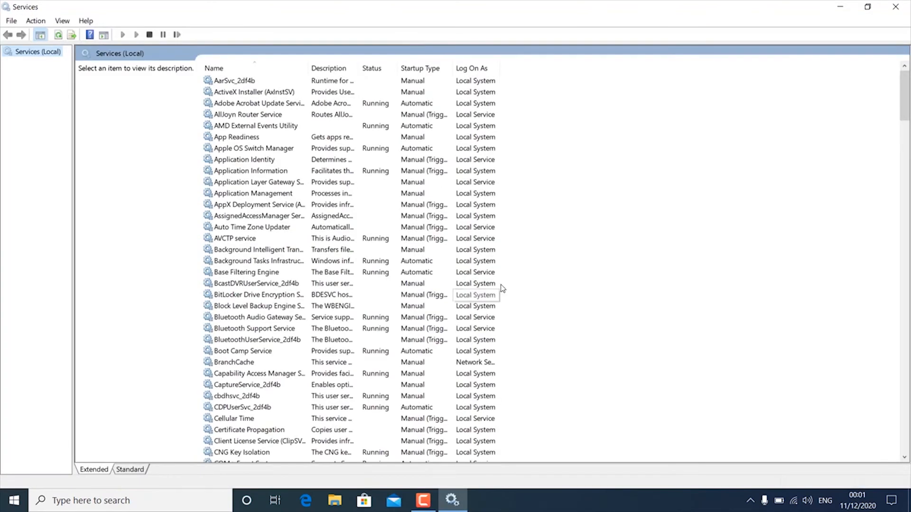
Set the WLAN AutoConfig service's startup type to Automatic in its properties, confirm it, and close the Services console
drag(904, 108, 908, 467)
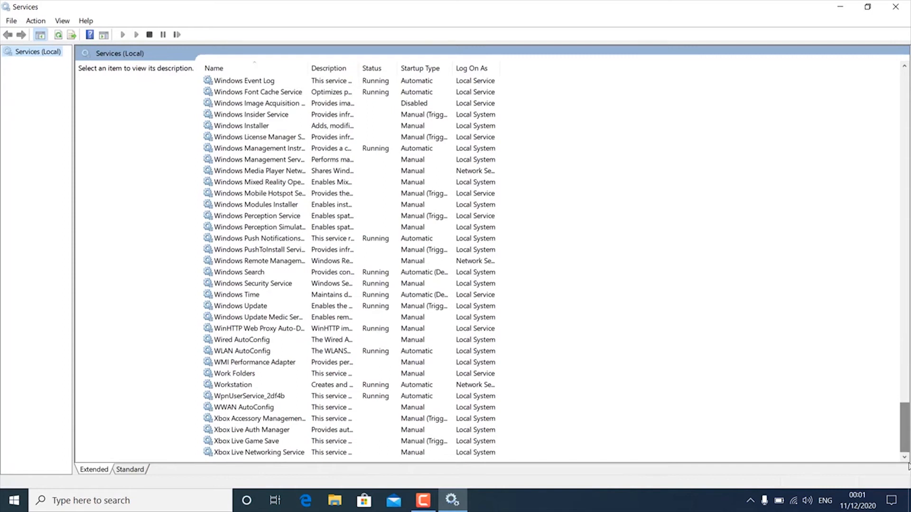
click(243, 409)
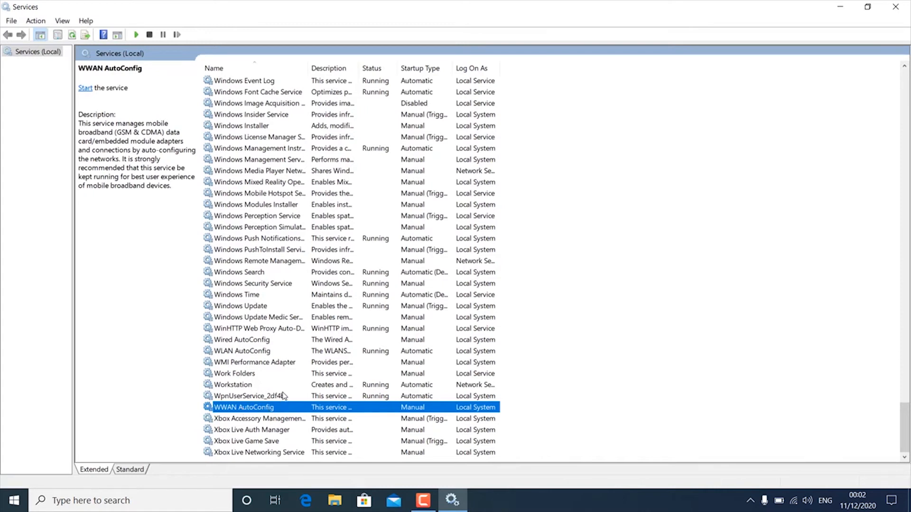
click(241, 352)
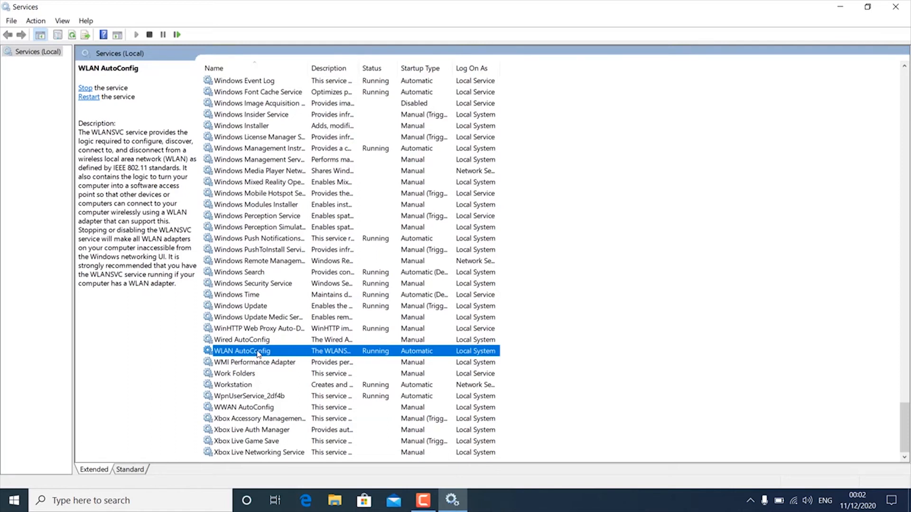
right_click(258, 354)
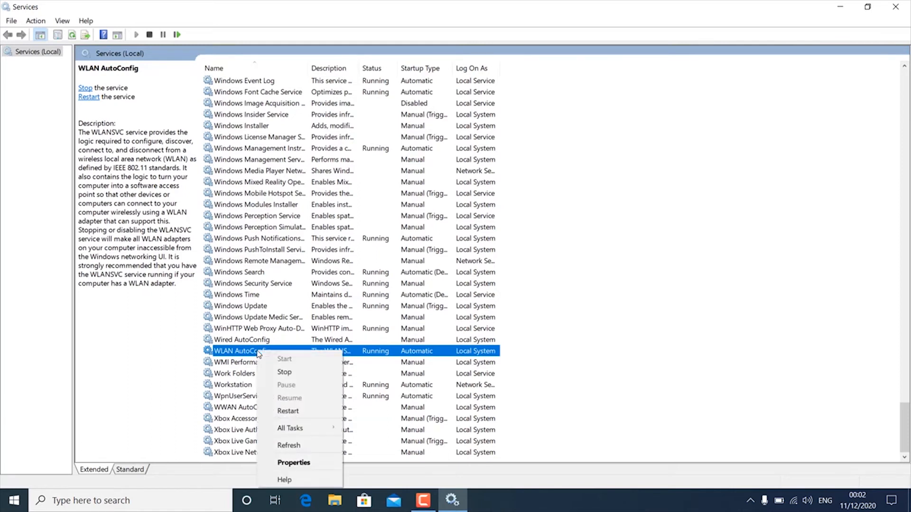
click(294, 464)
click(408, 240)
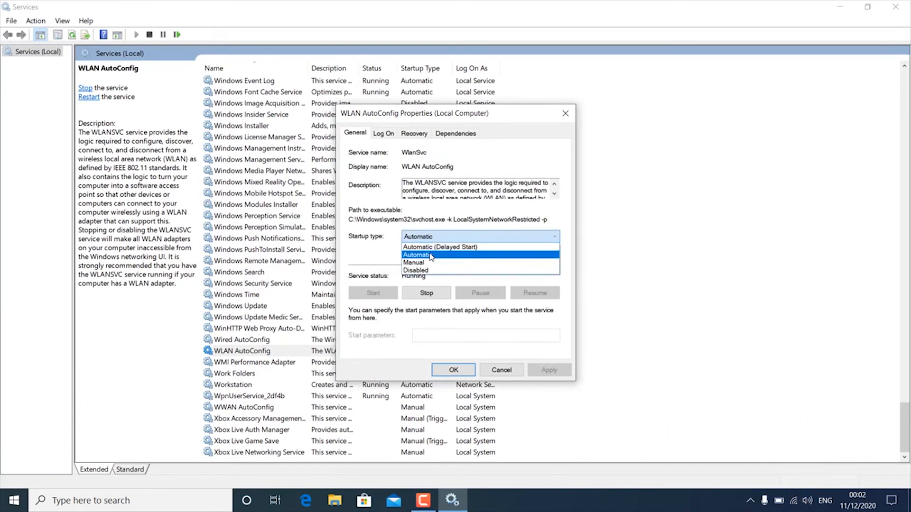
click(373, 257)
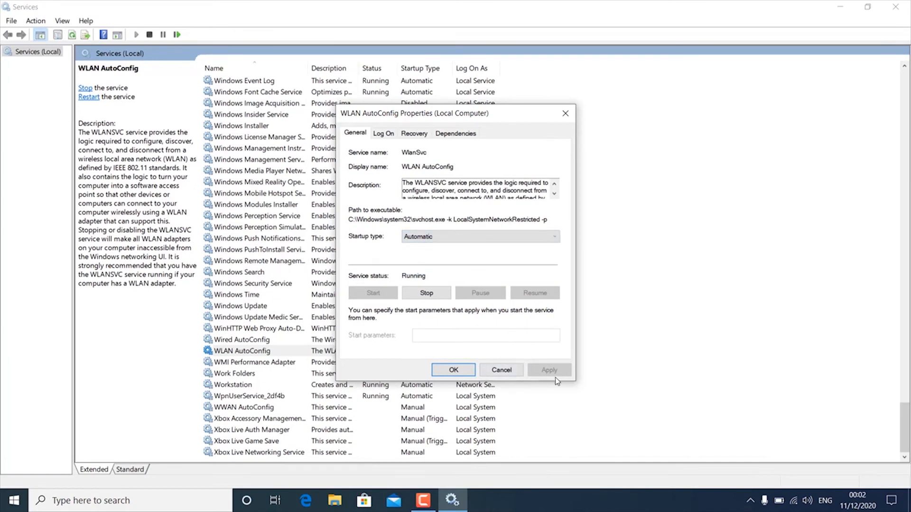
click(453, 369)
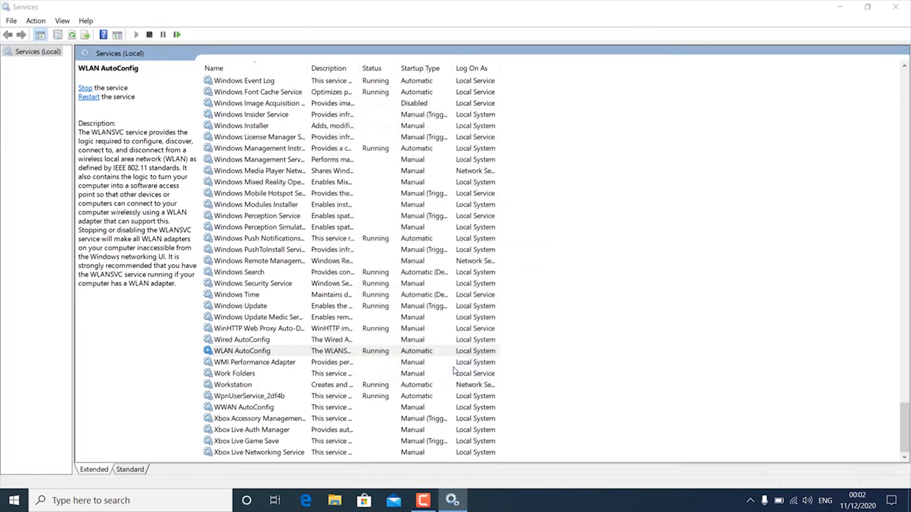
click(897, 7)
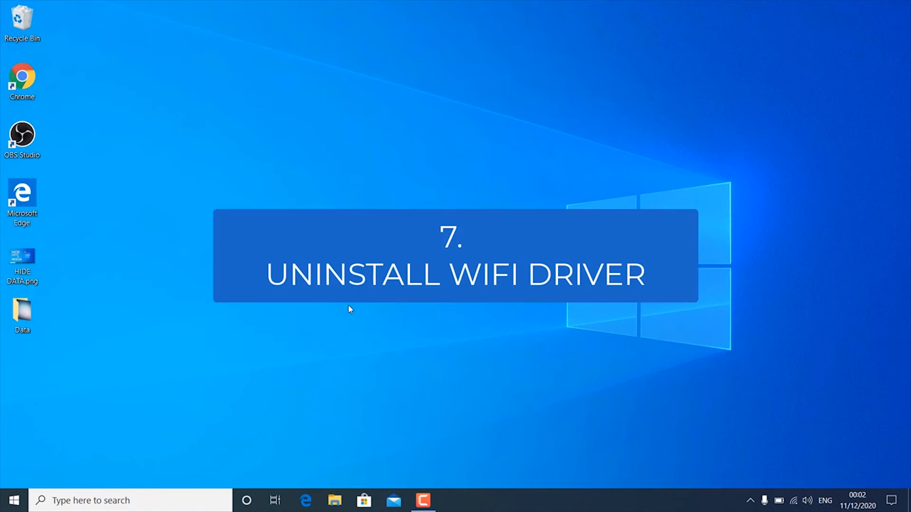
Open Device Manager by running devmgmt.msc
key(super+r)
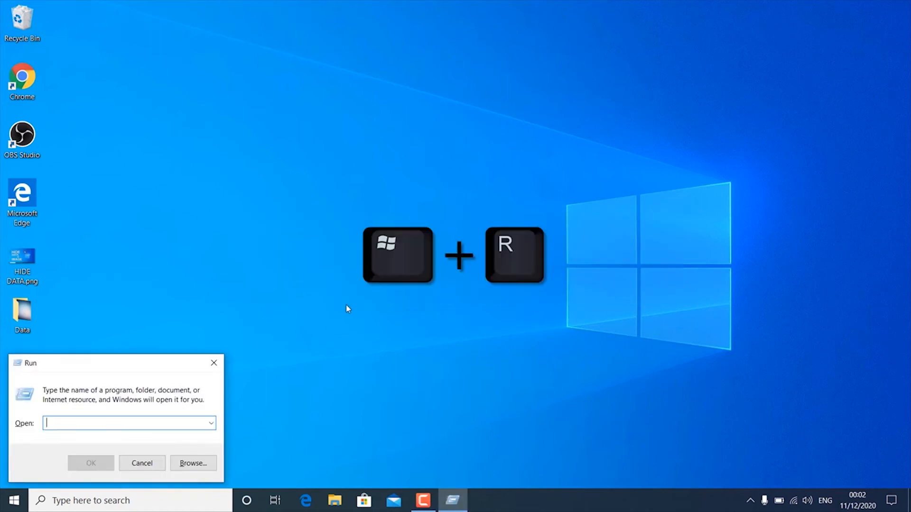
text(dev)
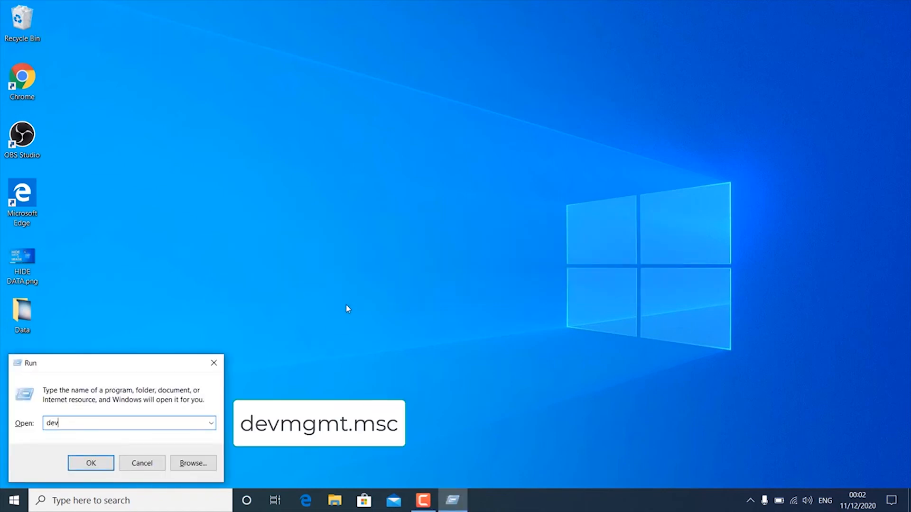
text(mgmt.msc)
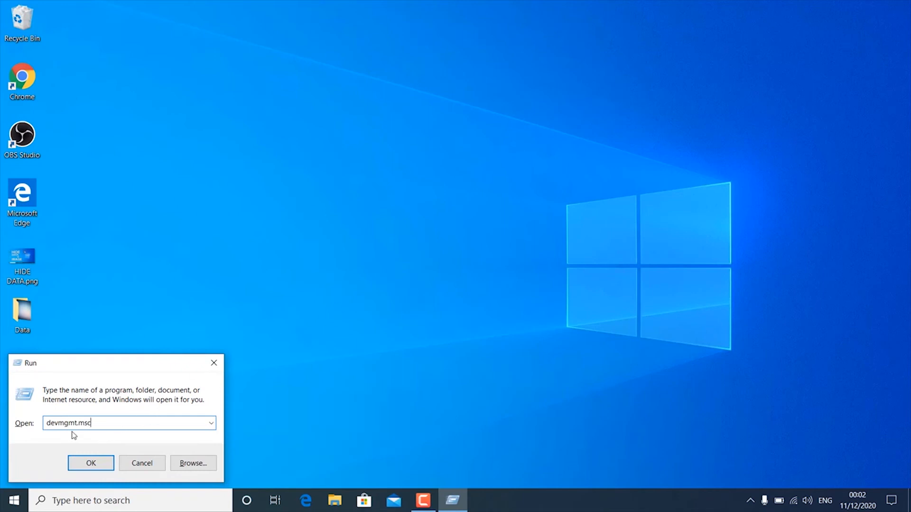
click(89, 464)
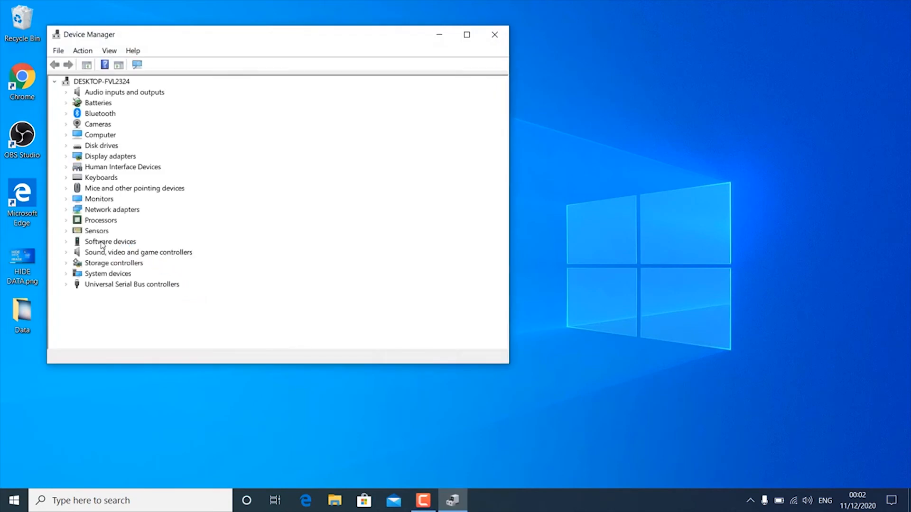
Open the uninstall confirmation for the Broadcom 802.11ac Network Adapter, cancel it, and close Device Manager
click(65, 209)
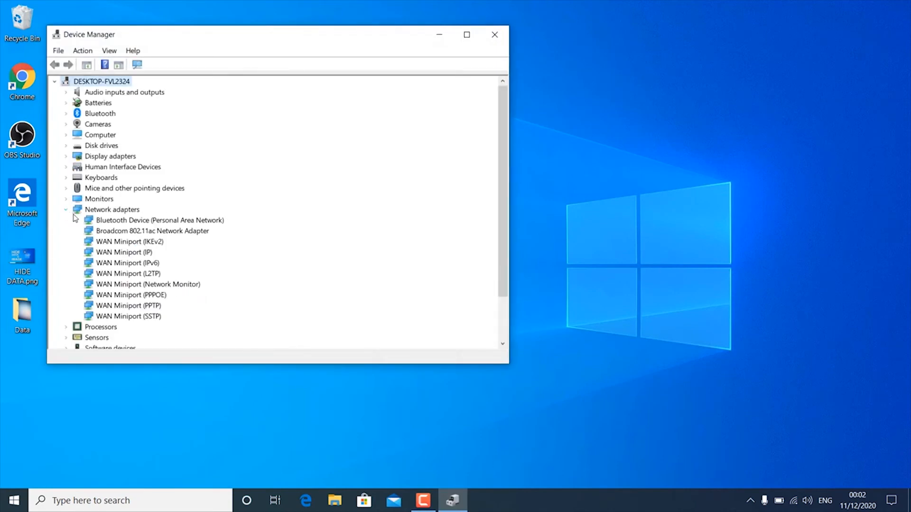
click(107, 235)
right_click(106, 235)
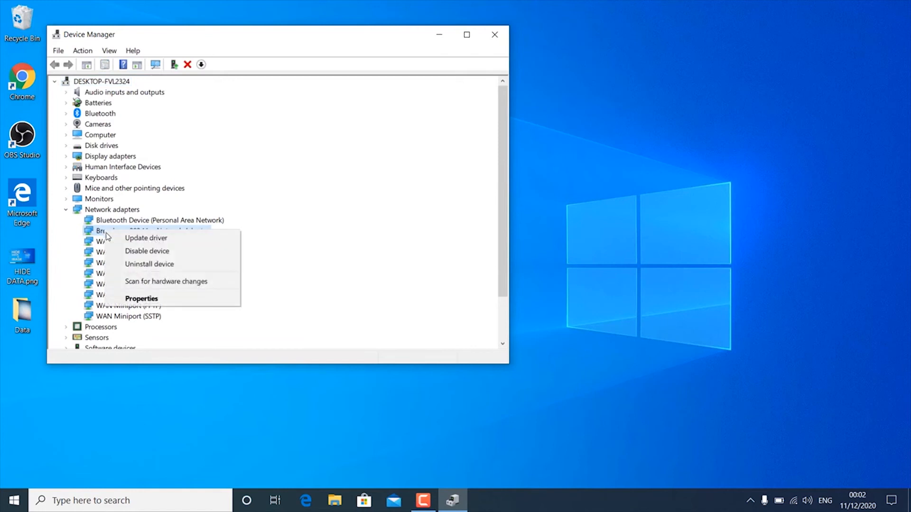
click(161, 264)
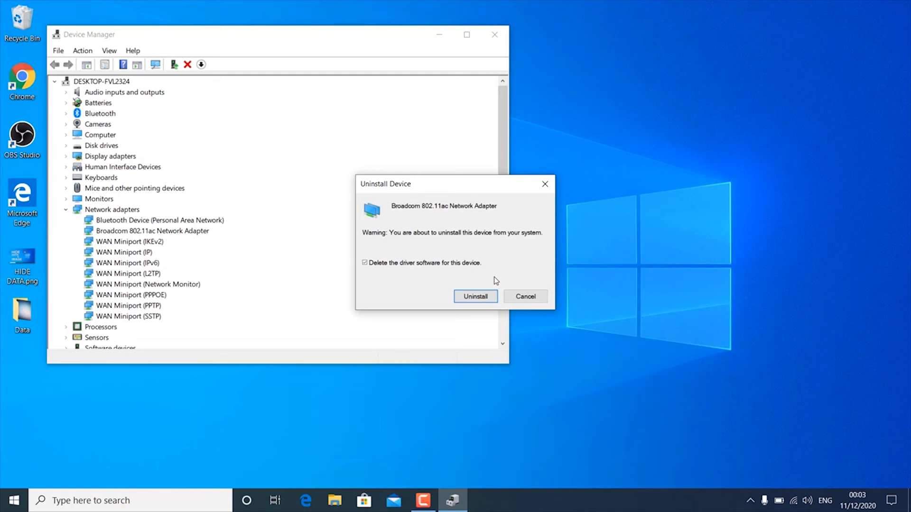
click(524, 297)
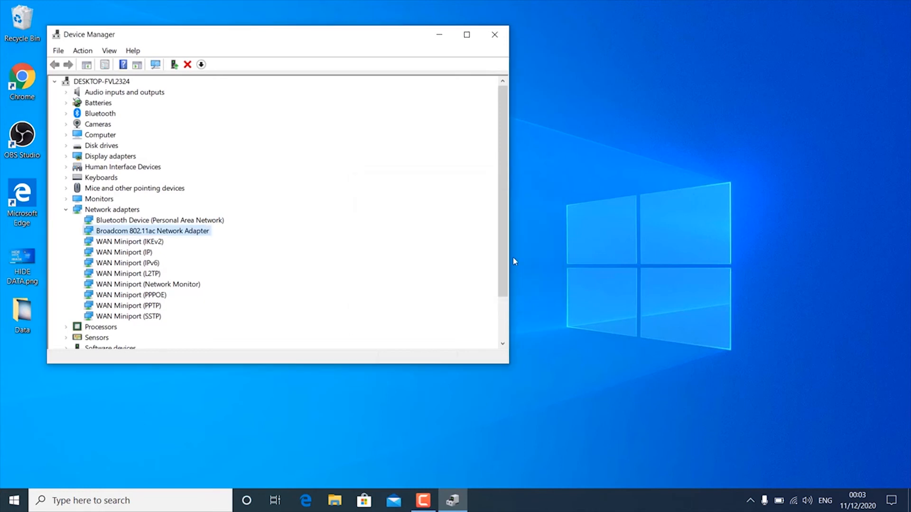
click(494, 34)
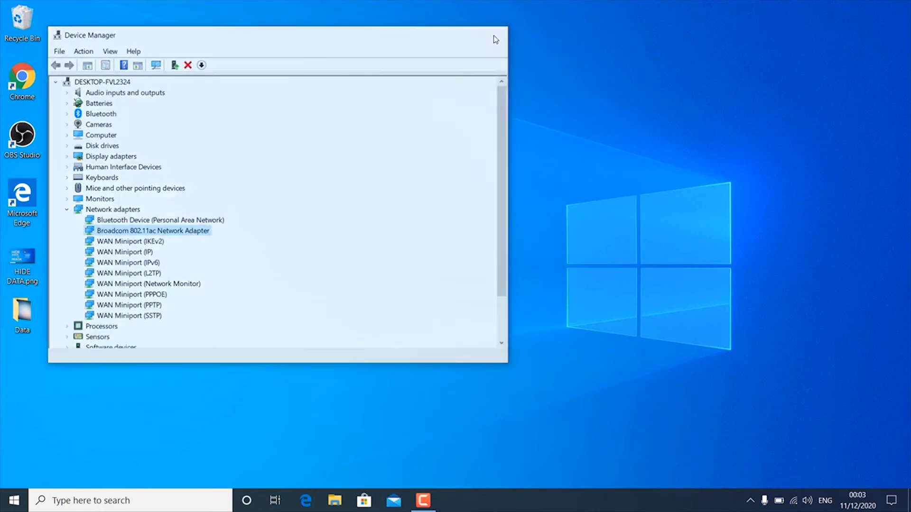
Open Chrome, search for "asus wifi driver", and go to the official ASUS India Download Center
double_click(29, 81)
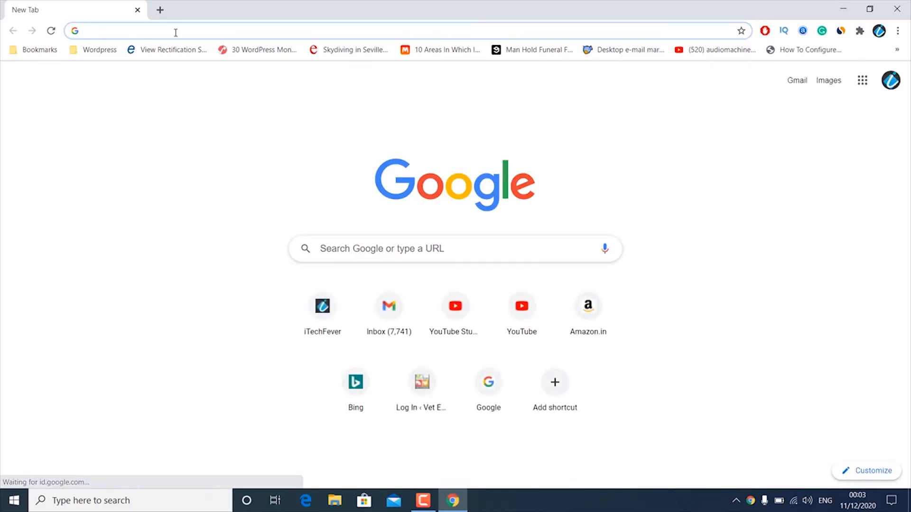
click(175, 31)
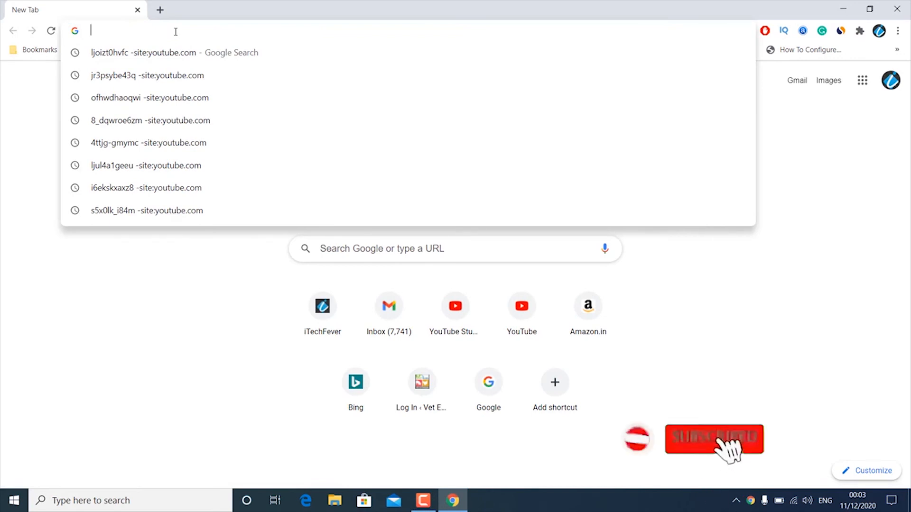
text(asus)
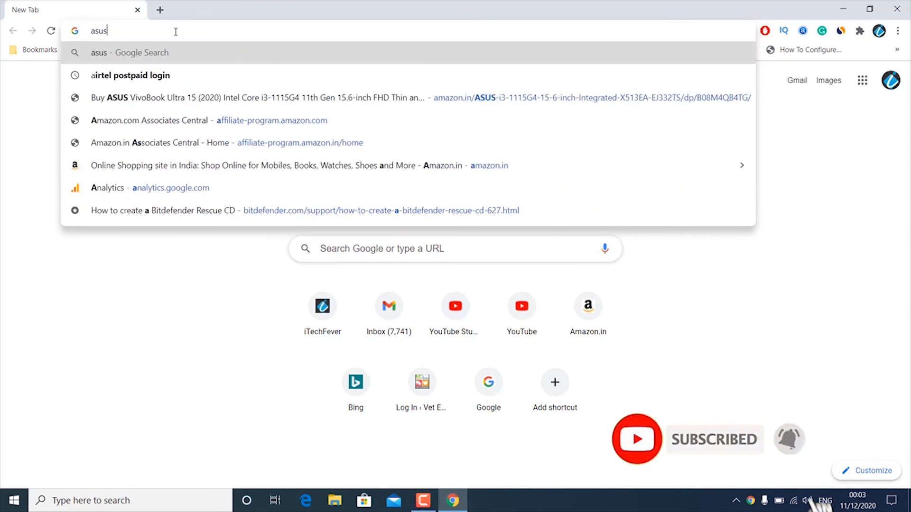
text( wifi)
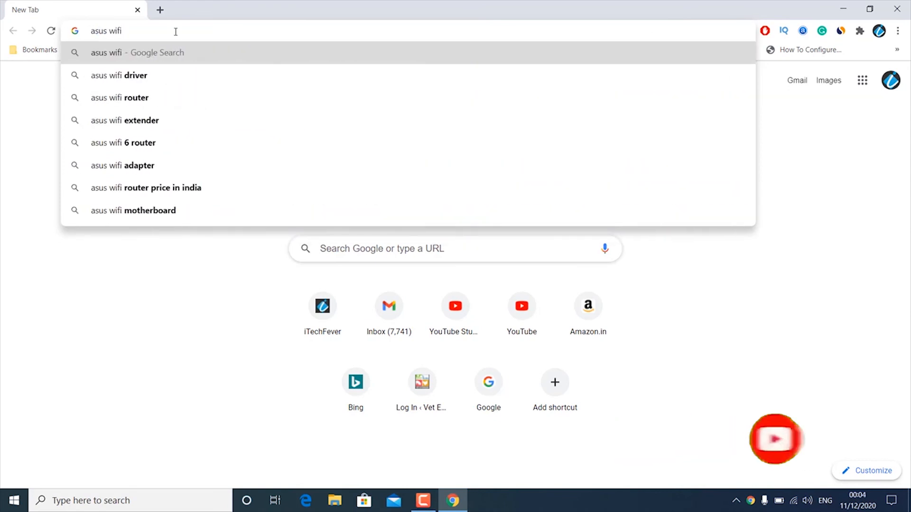
key(Down)
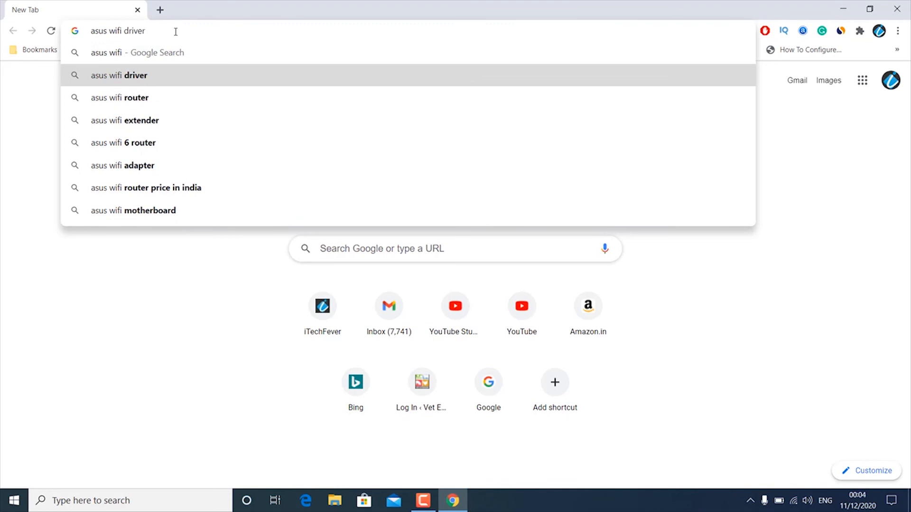
key(Return)
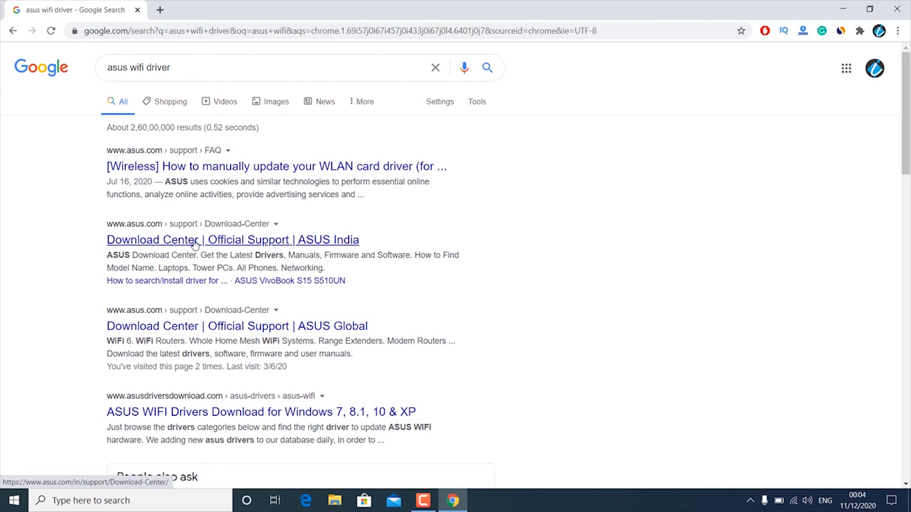
click(235, 240)
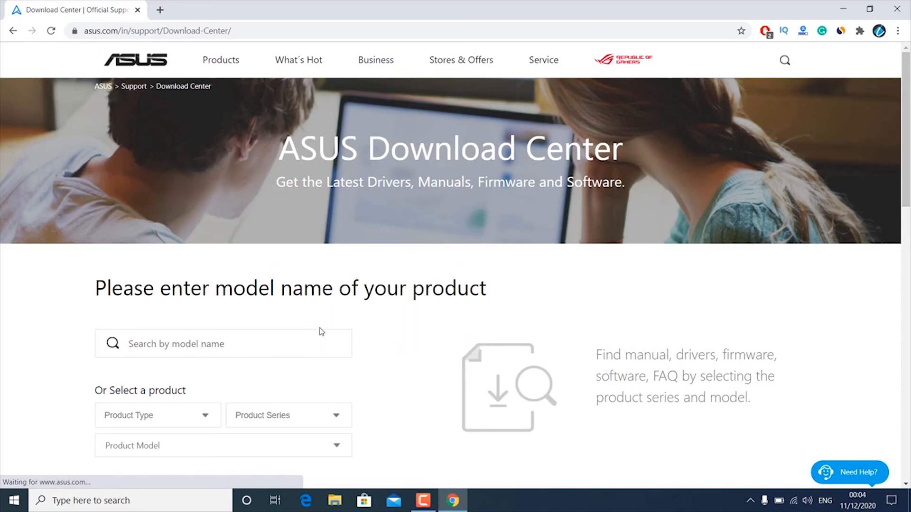
Search the download center for "asus zenb", choose ASUS ZenBook UX305LA, and open its Driver & Tools page
click(319, 346)
text(asus)
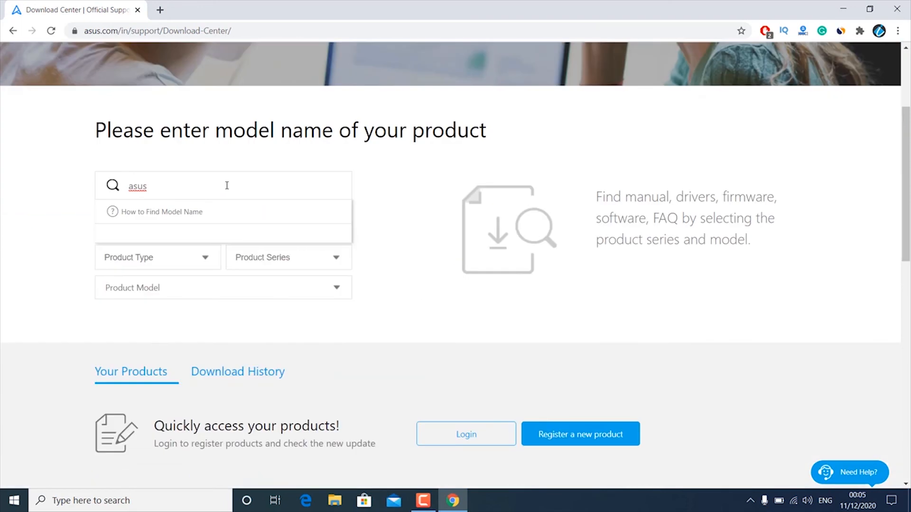
text( zen)
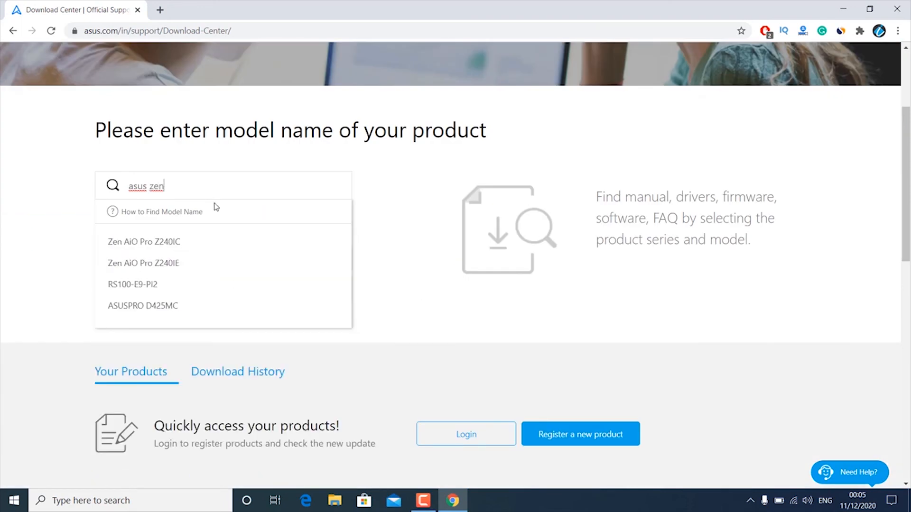
text(b)
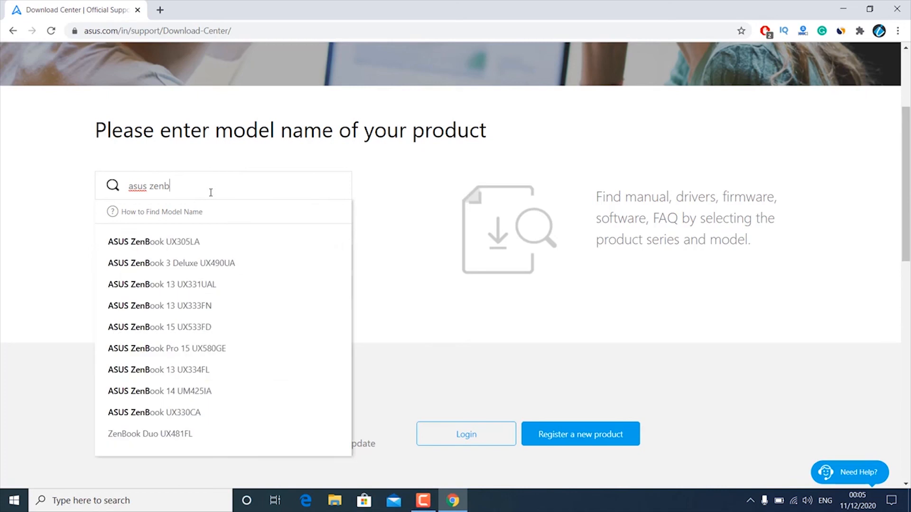
click(189, 247)
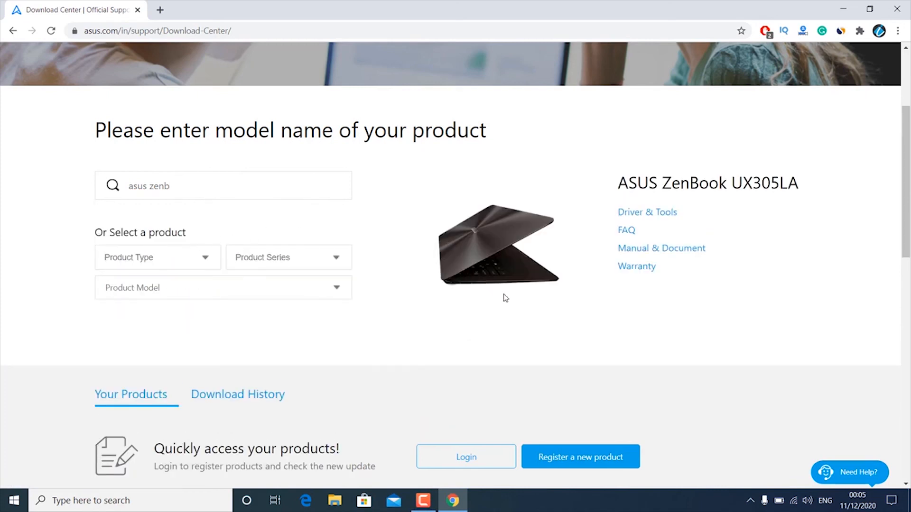
click(661, 214)
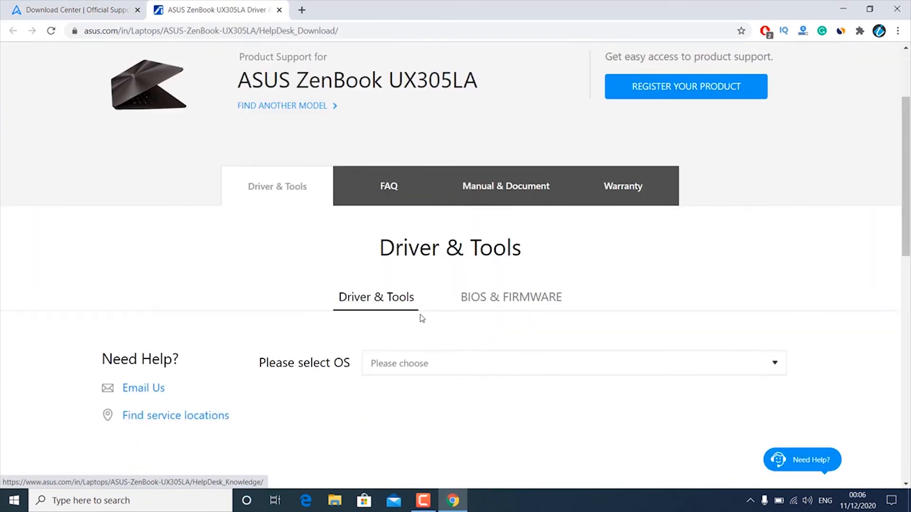
List the ZenBook's drivers for Windows 10 64-bit, look through the Networking and Wireless downloads, and close the browser
scroll(421, 318, down, 6)
click(428, 222)
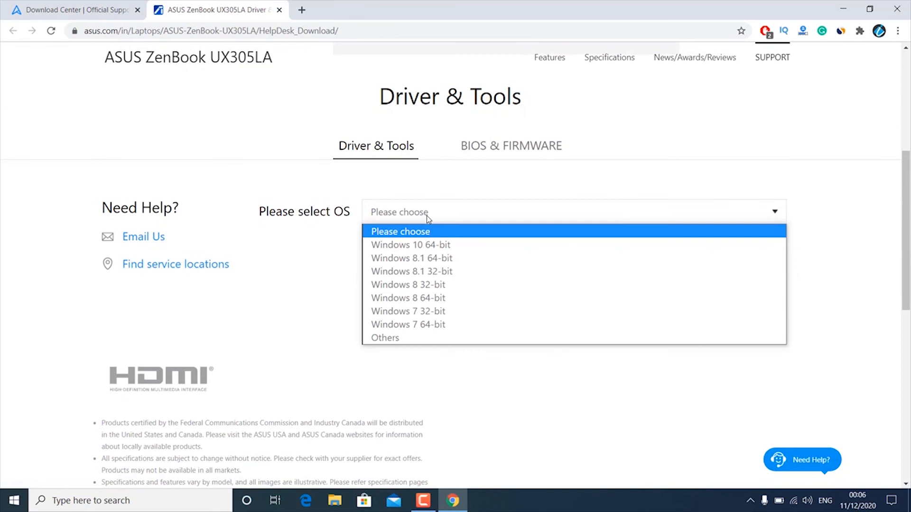
click(433, 246)
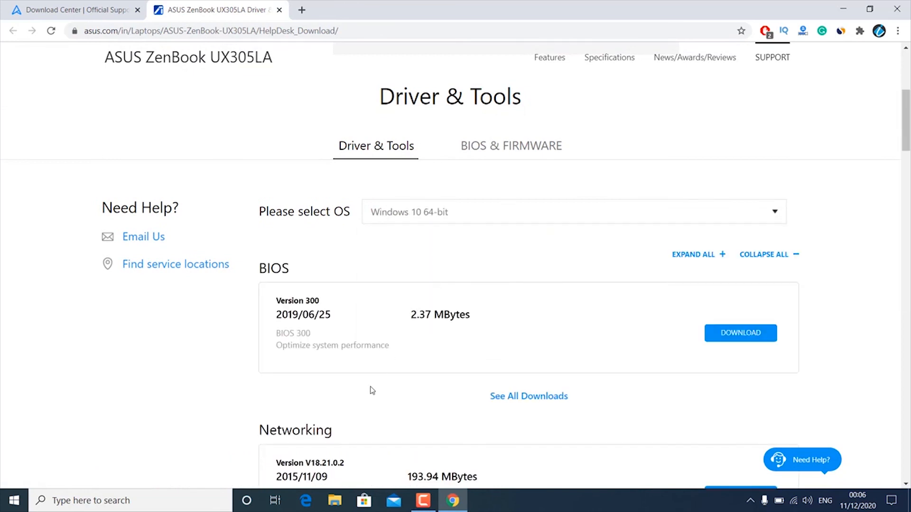
scroll(371, 390, down, 4)
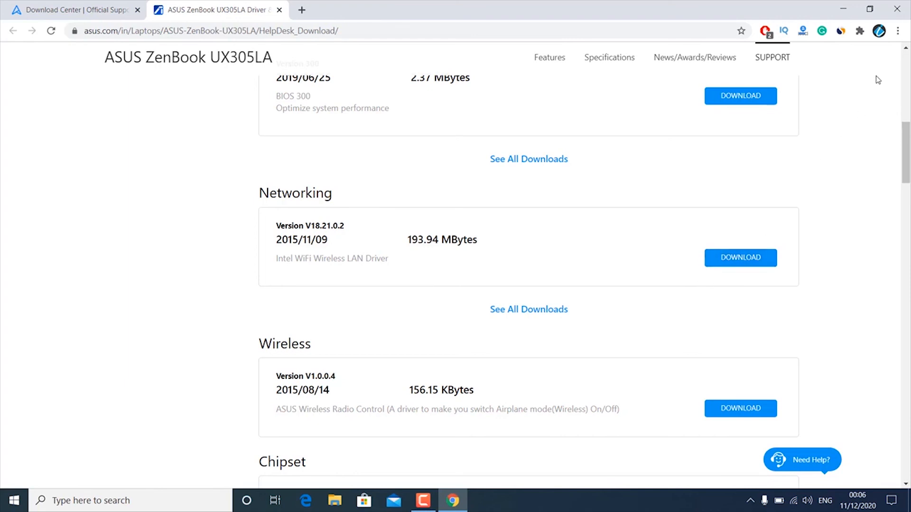
click(898, 11)
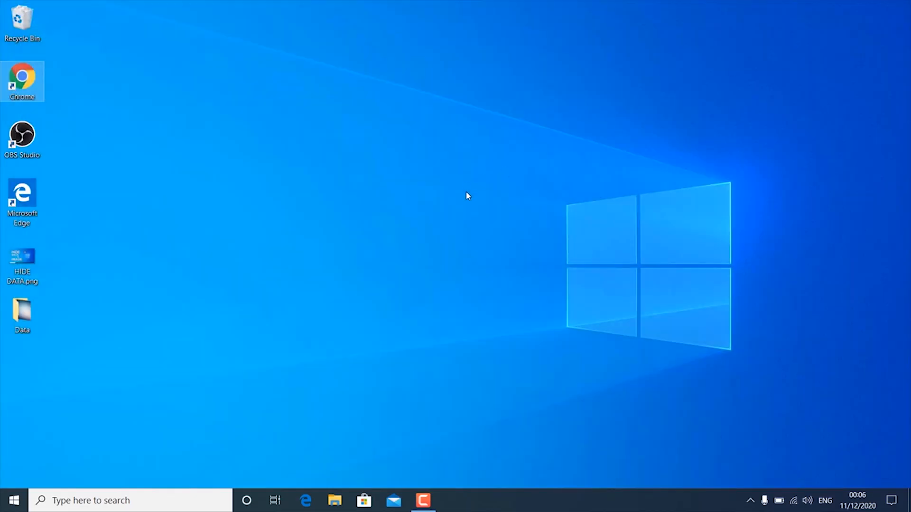